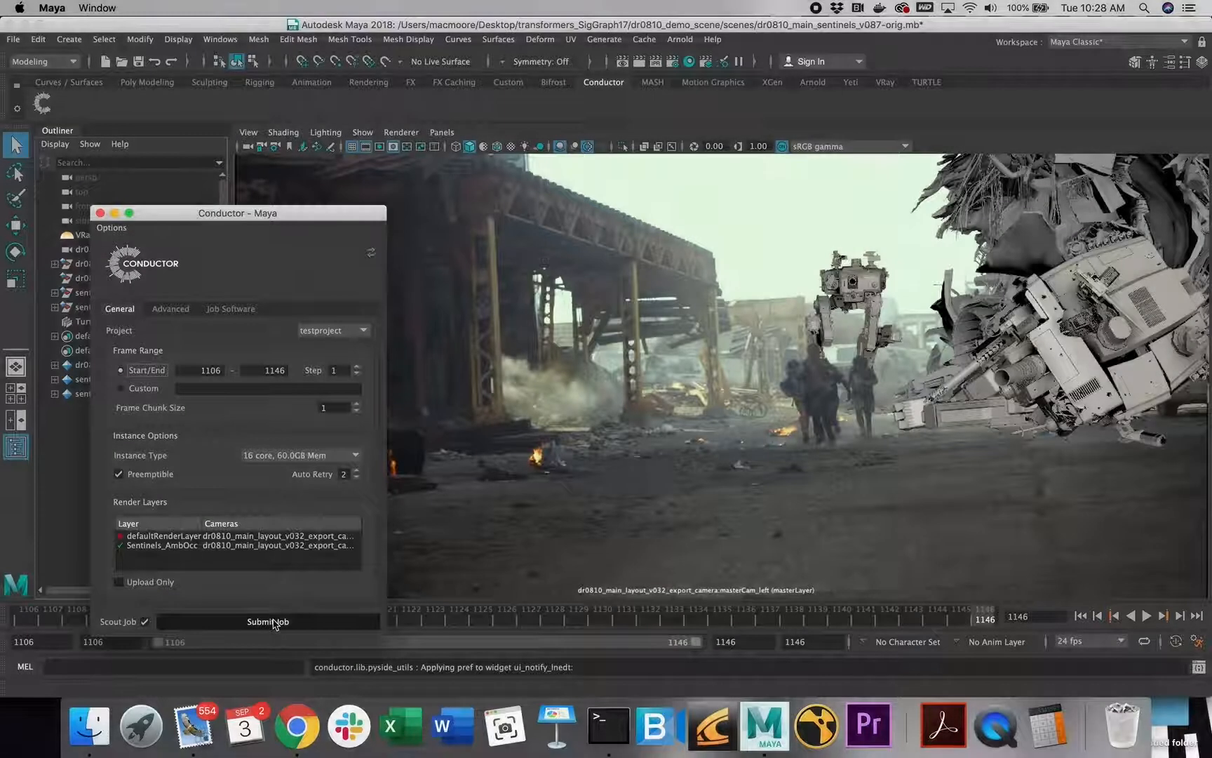
- Submit the Maya scene's scout render job to Conductor and dismiss the submission messages
left_click(271, 621)
left_click(259, 432)
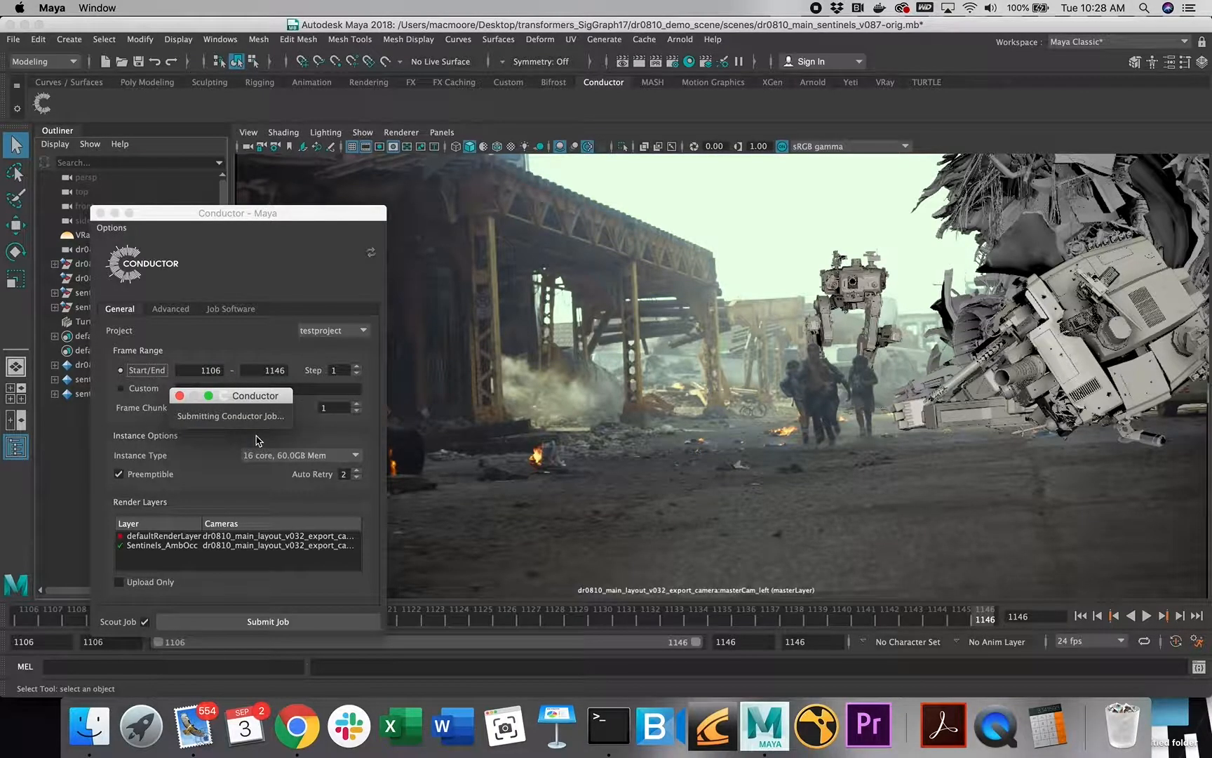
left_click(237, 425)
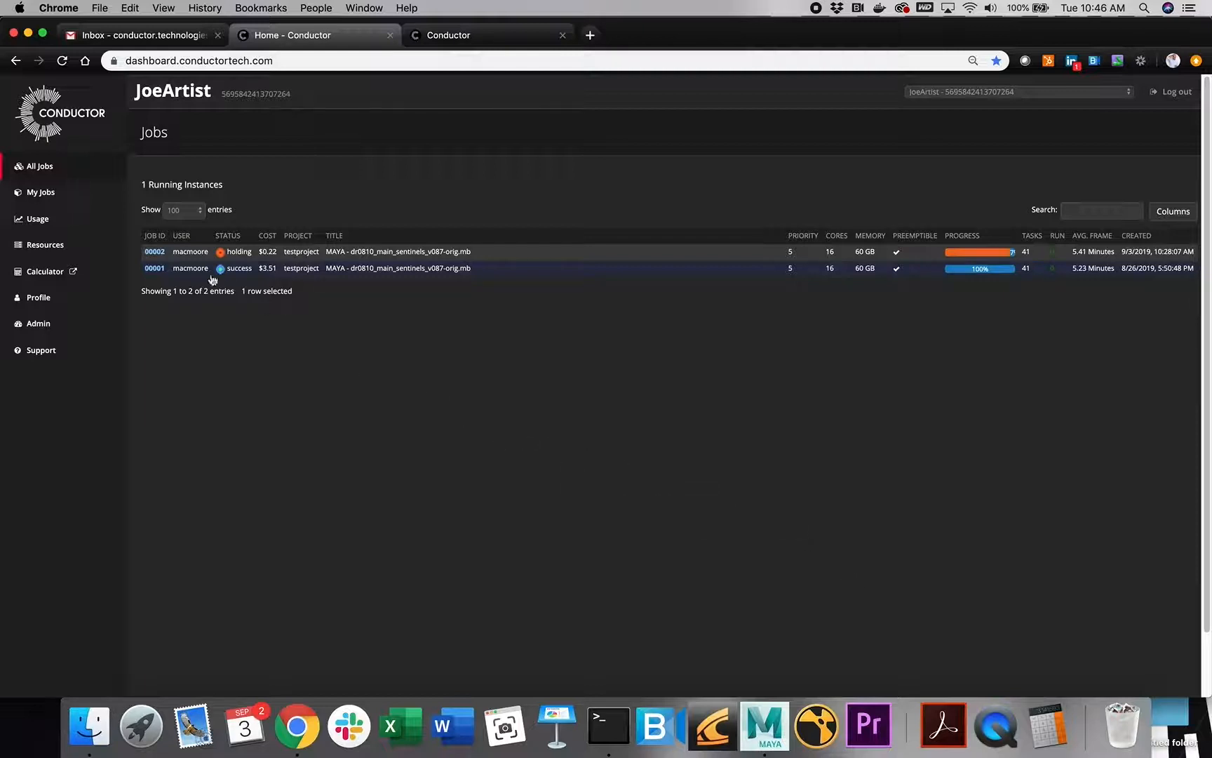
- In the Conductor web dashboard, review the account's payment information in the administration area
left_click(35, 326)
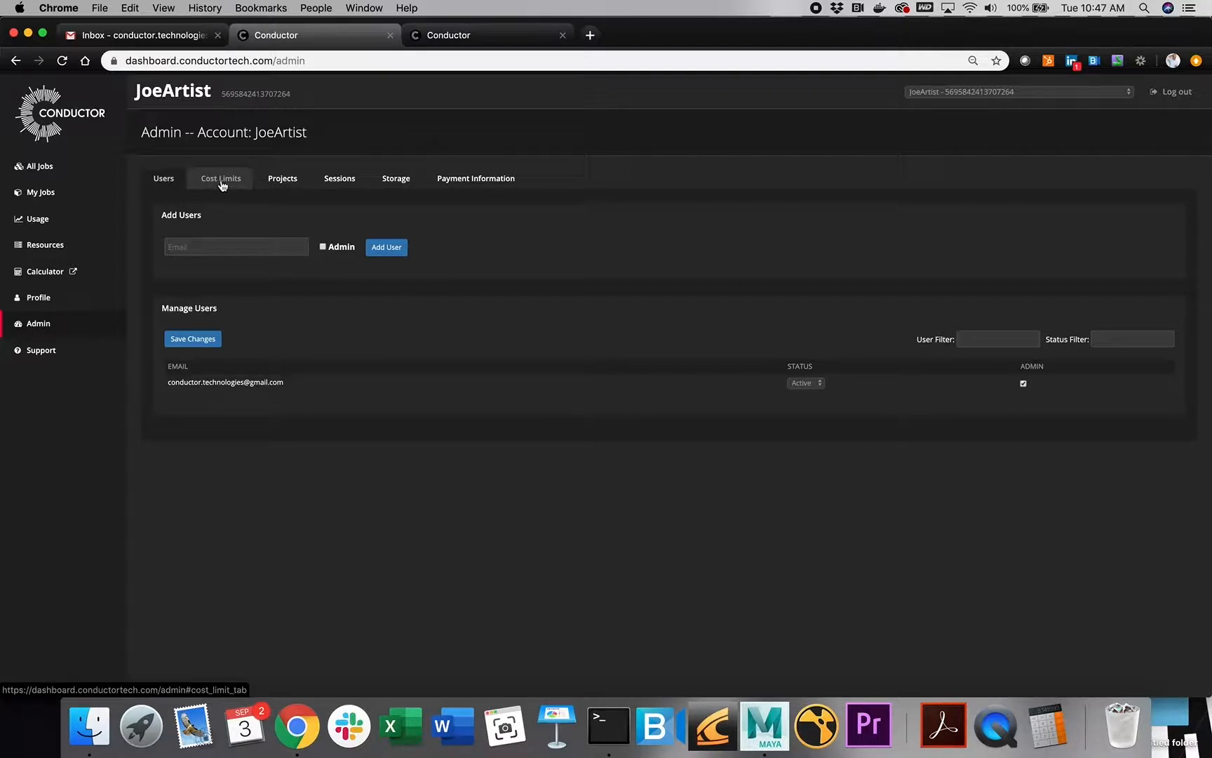
left_click(470, 183)
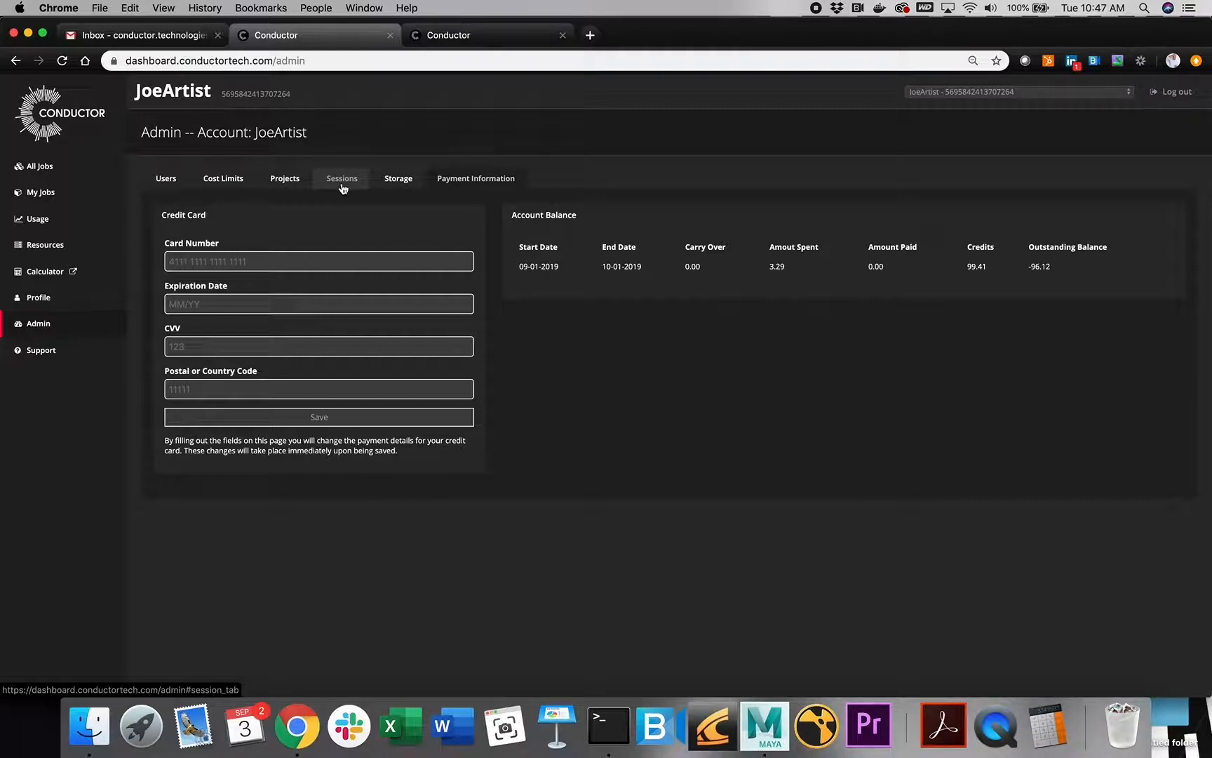
- Start a new cost limit of type Project for testproject
left_click(223, 184)
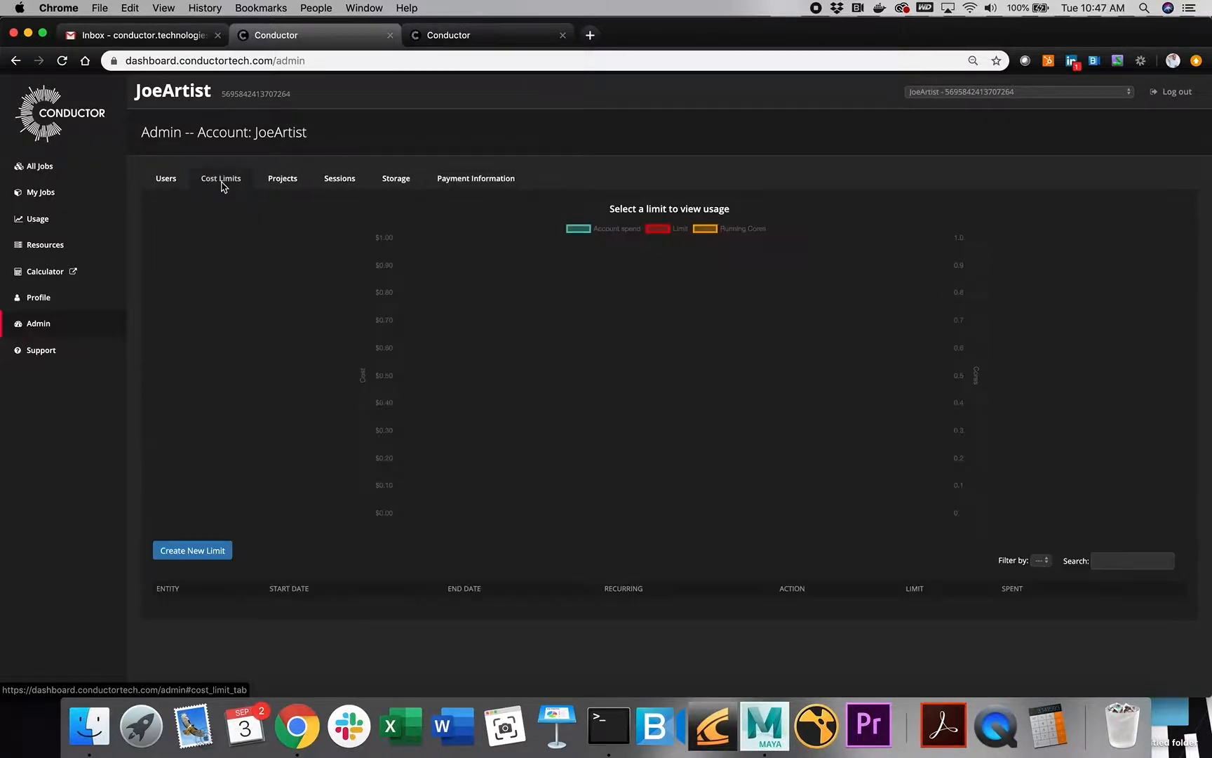
left_click(198, 552)
left_click(306, 322)
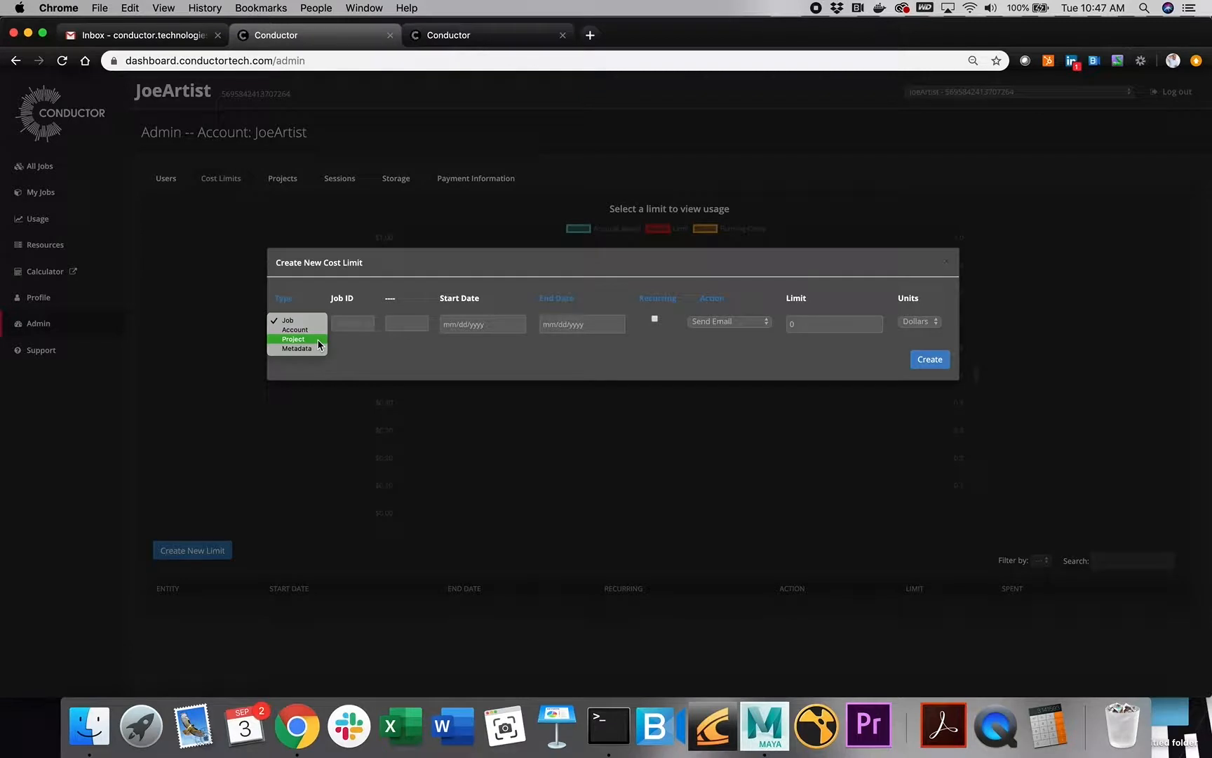
left_click(317, 339)
left_click(370, 325)
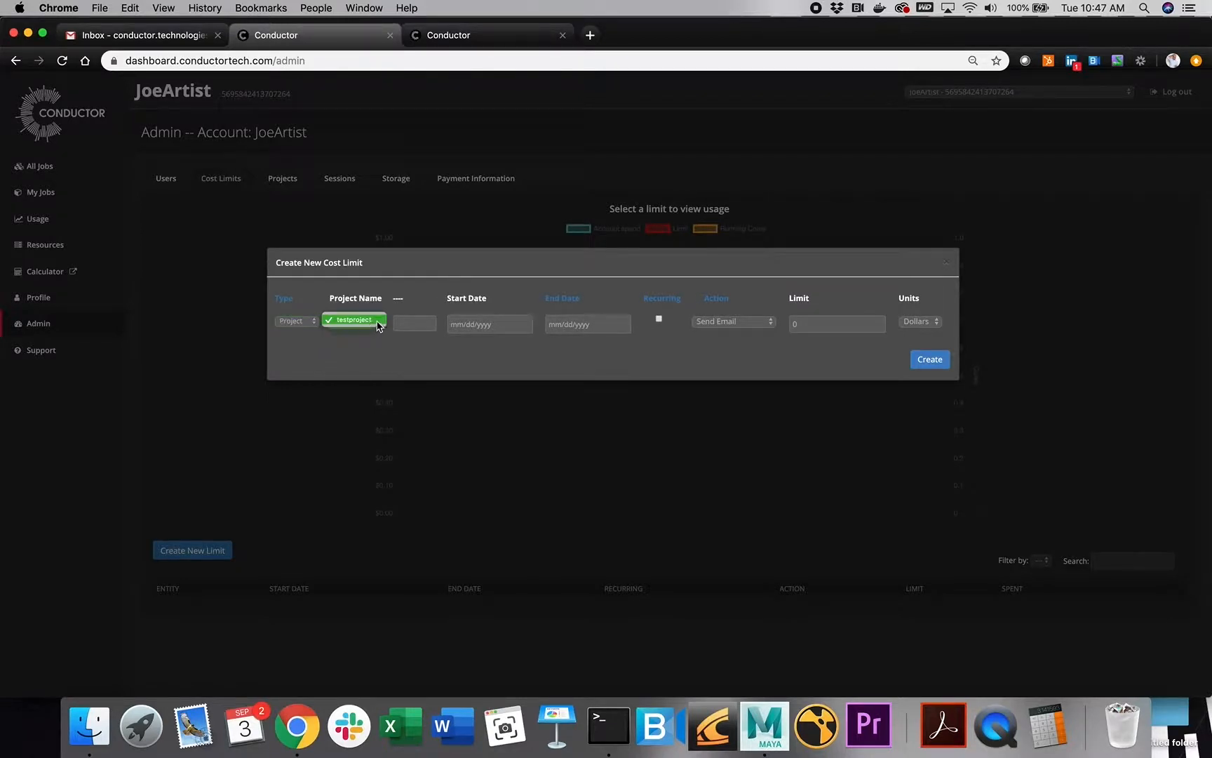
left_click(378, 325)
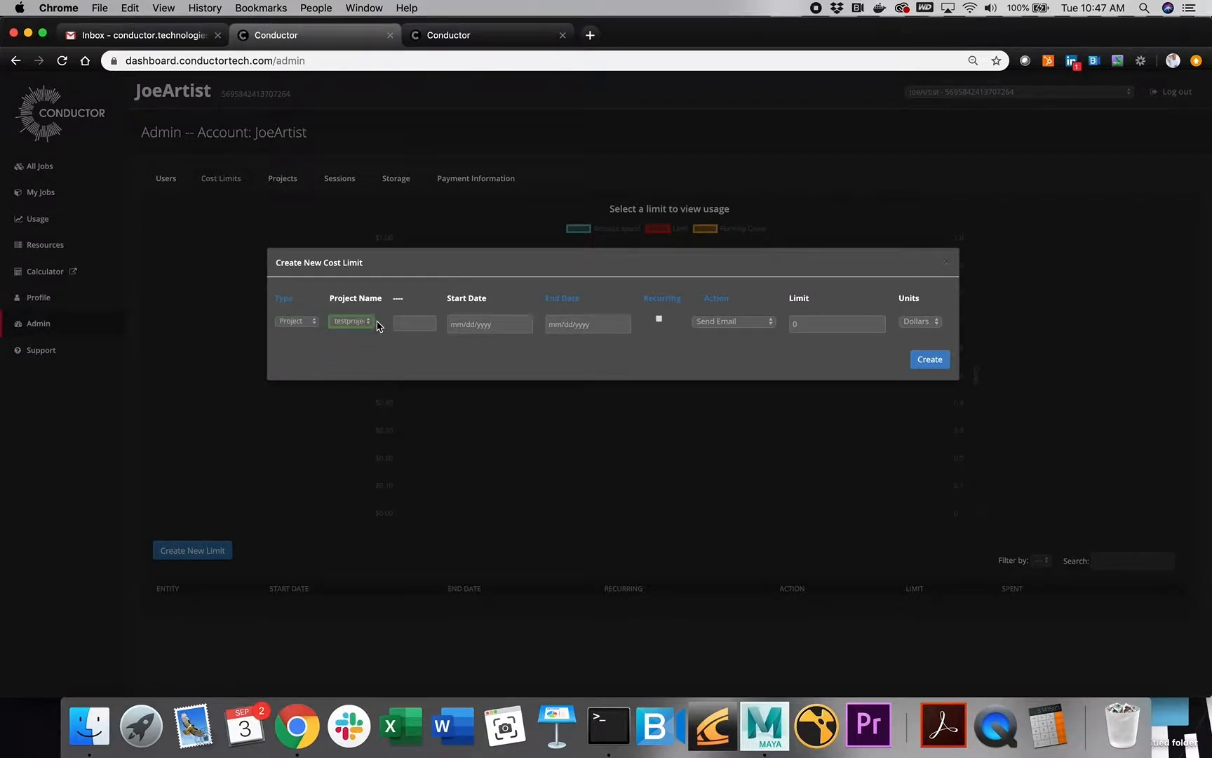
- Set the cost limit's start date to 09/03/2019 and end date to 09/06/2019
left_click(461, 331)
left_click(526, 325)
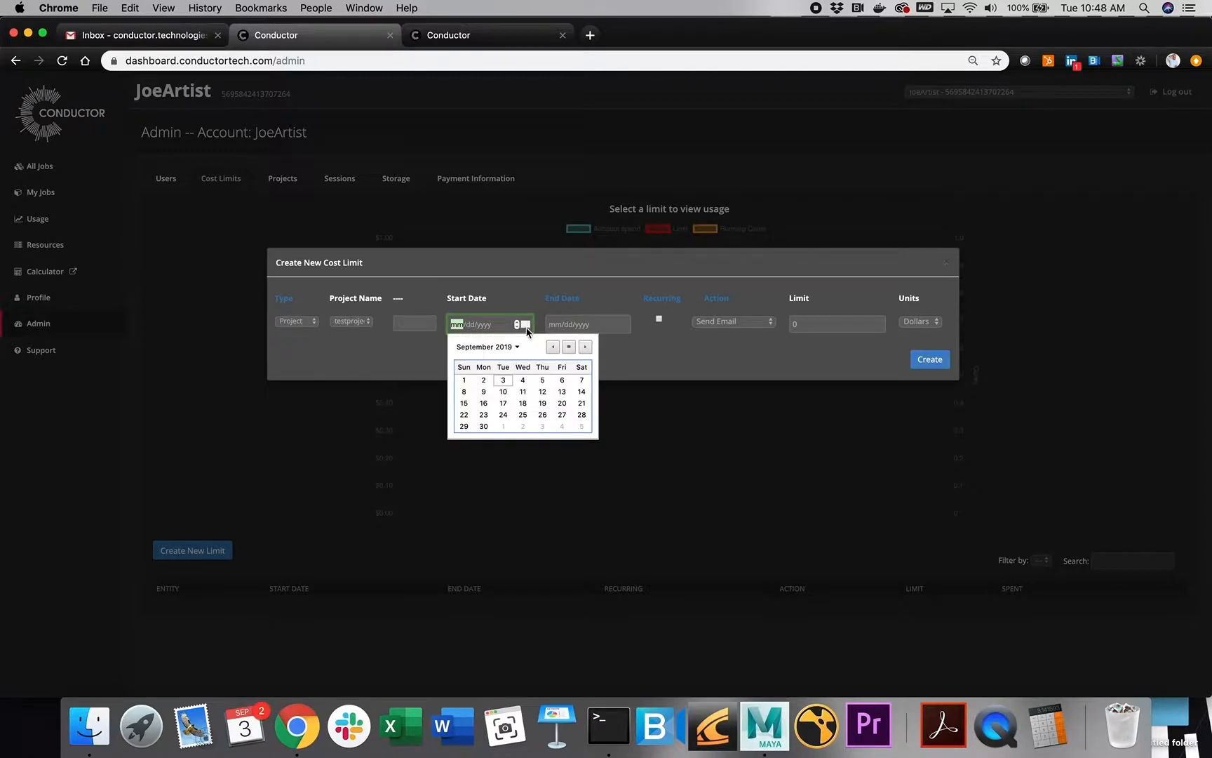
left_click(503, 383)
left_click(623, 325)
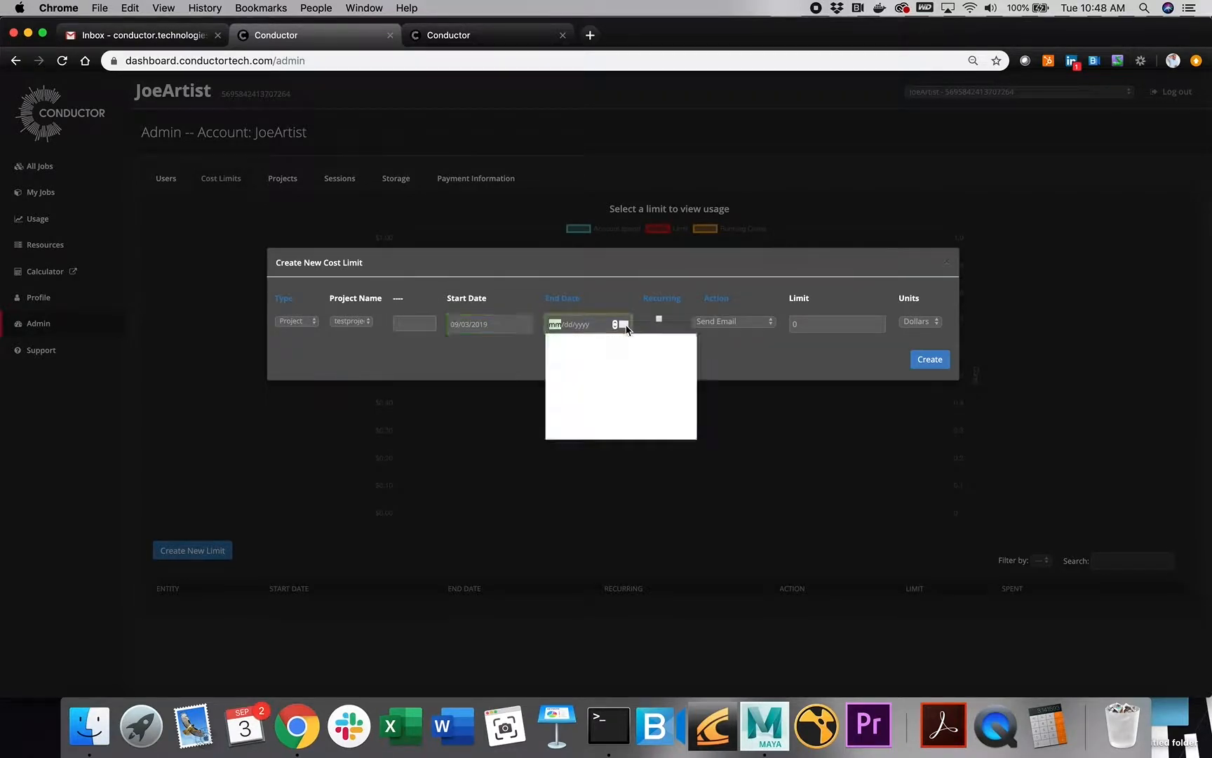
left_click(661, 381)
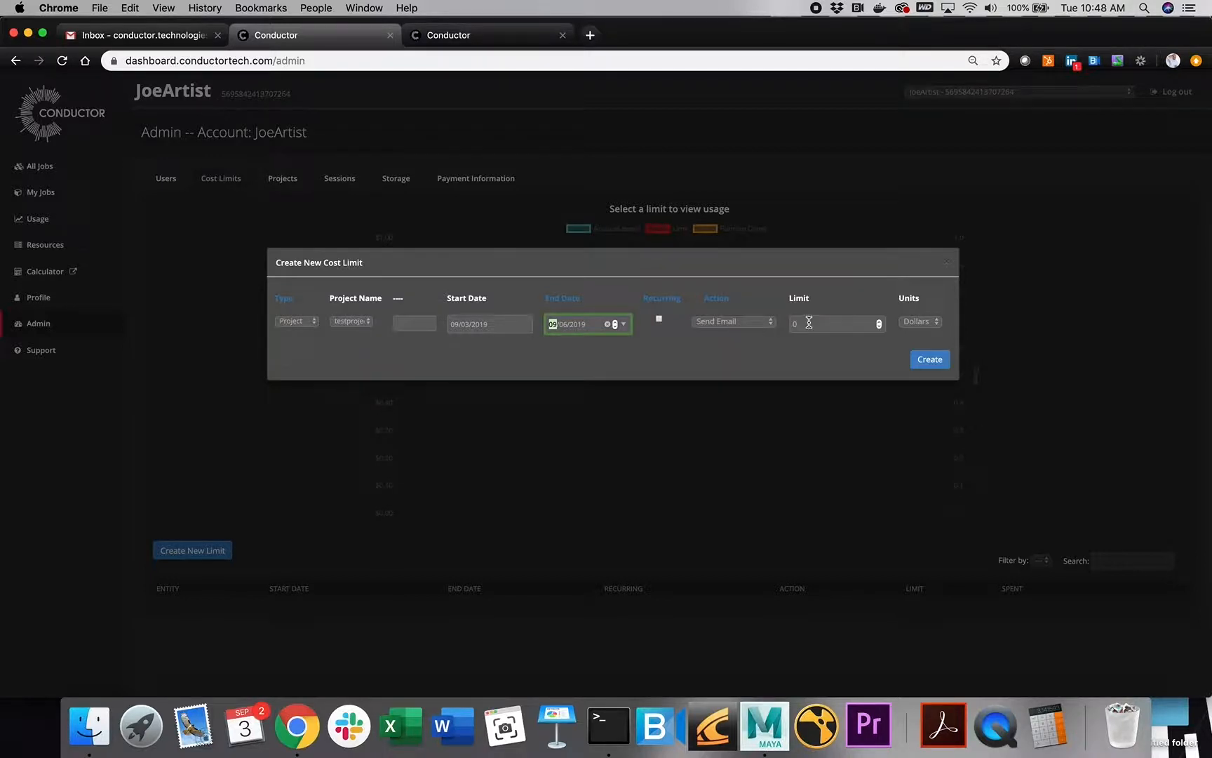
- Create the Send Email cost limit at 5 dollars and display its usage graph
left_click(864, 324)
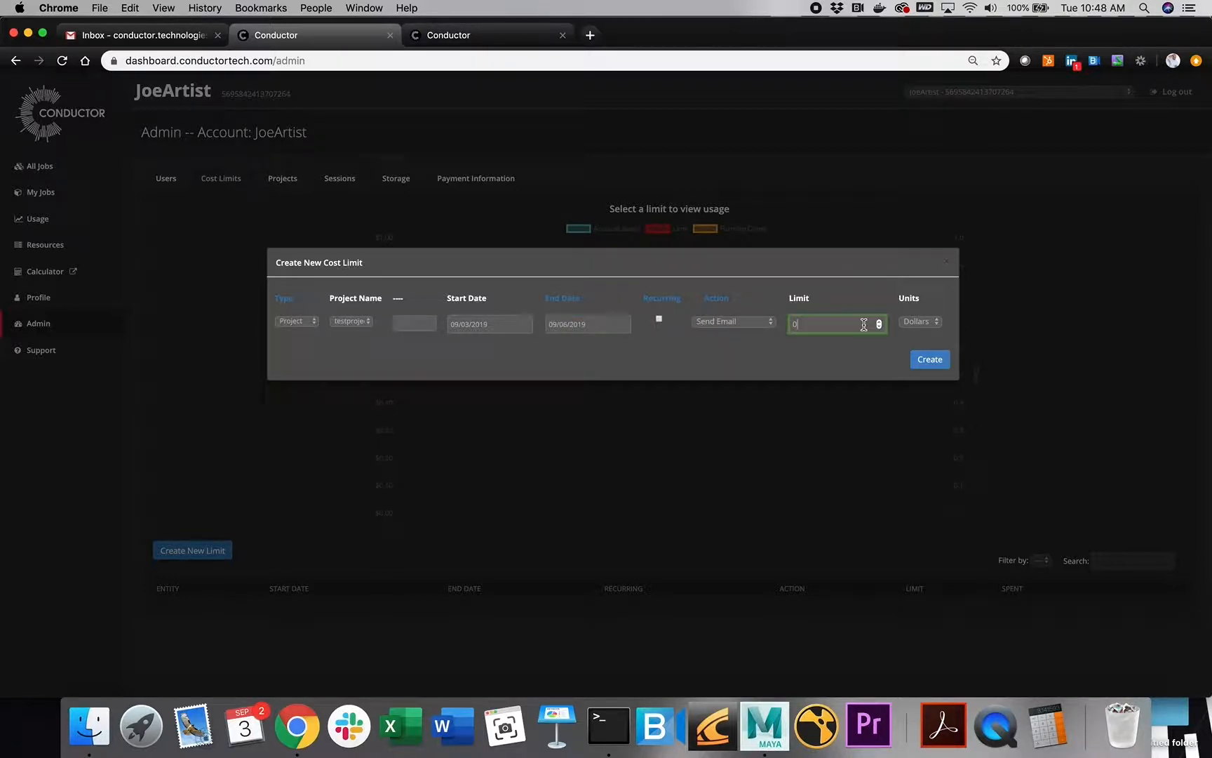
type("5.00")
left_click(934, 360)
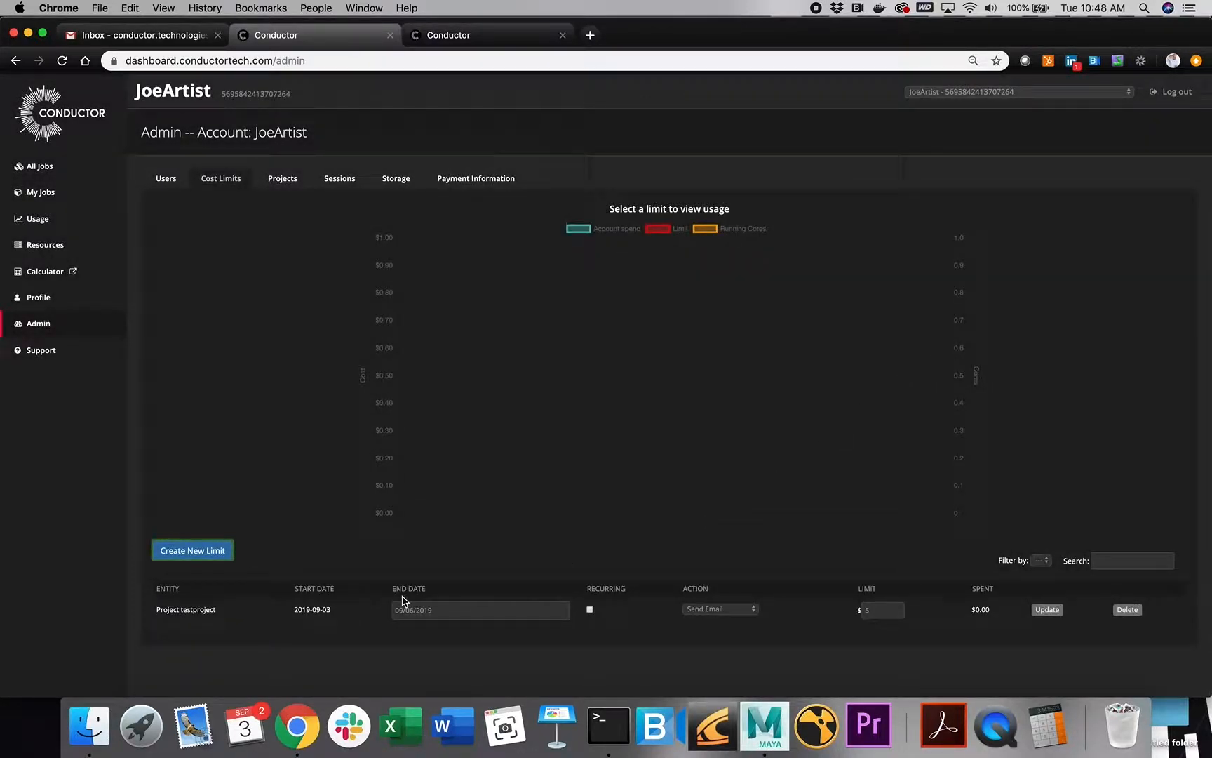
left_click(355, 617)
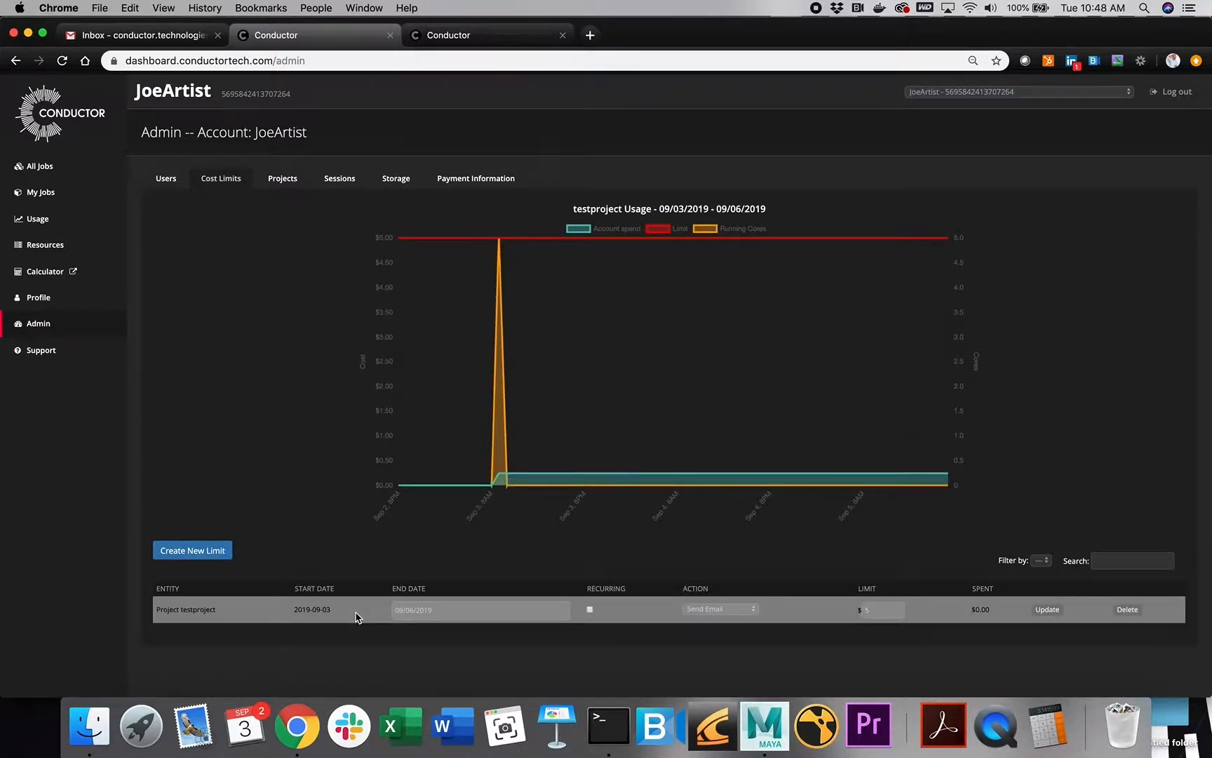
- Start a second cost limit for testproject running from 09/03/2019 to 09/06/2019
left_click(215, 551)
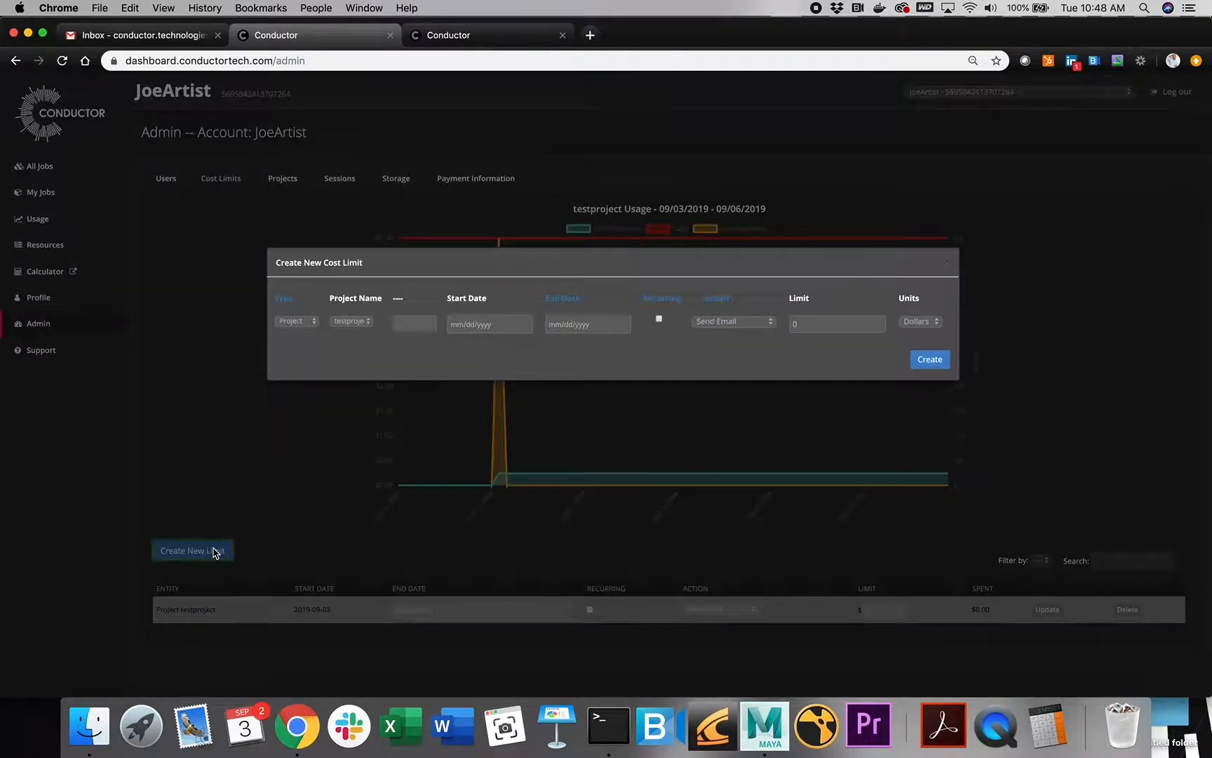
left_click(525, 325)
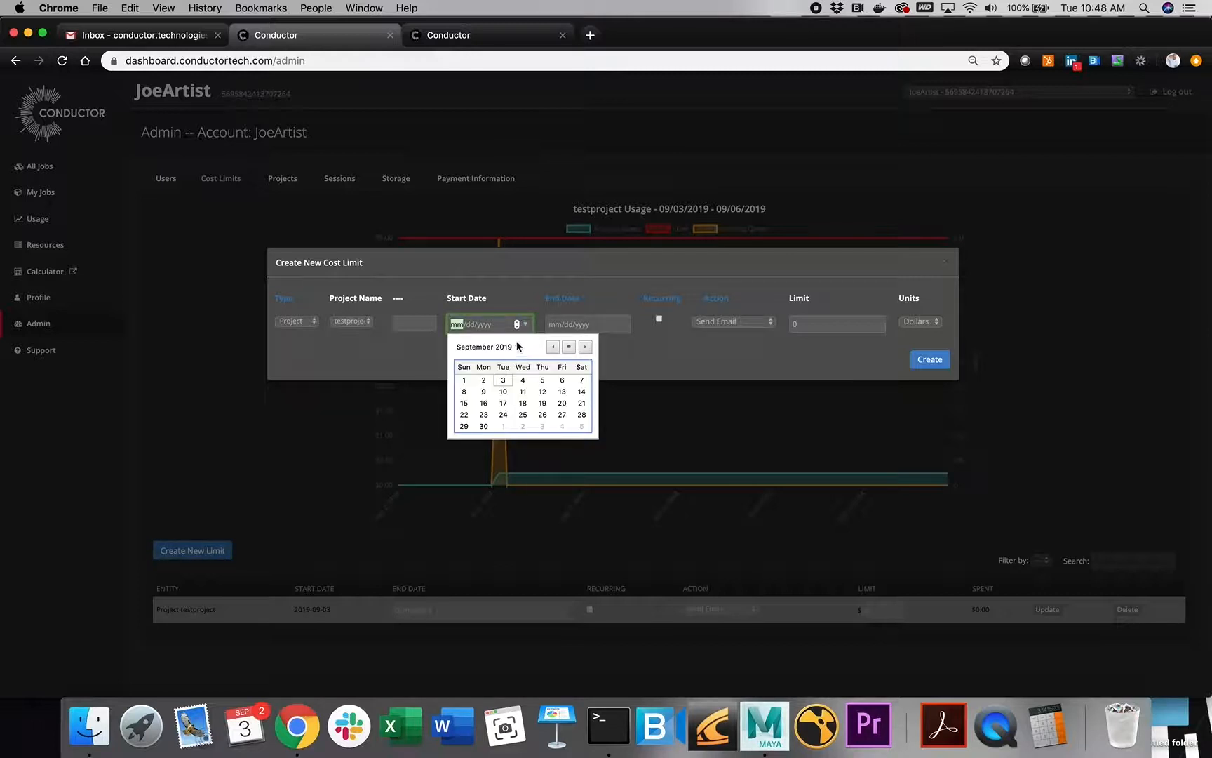
left_click(504, 384)
left_click(623, 324)
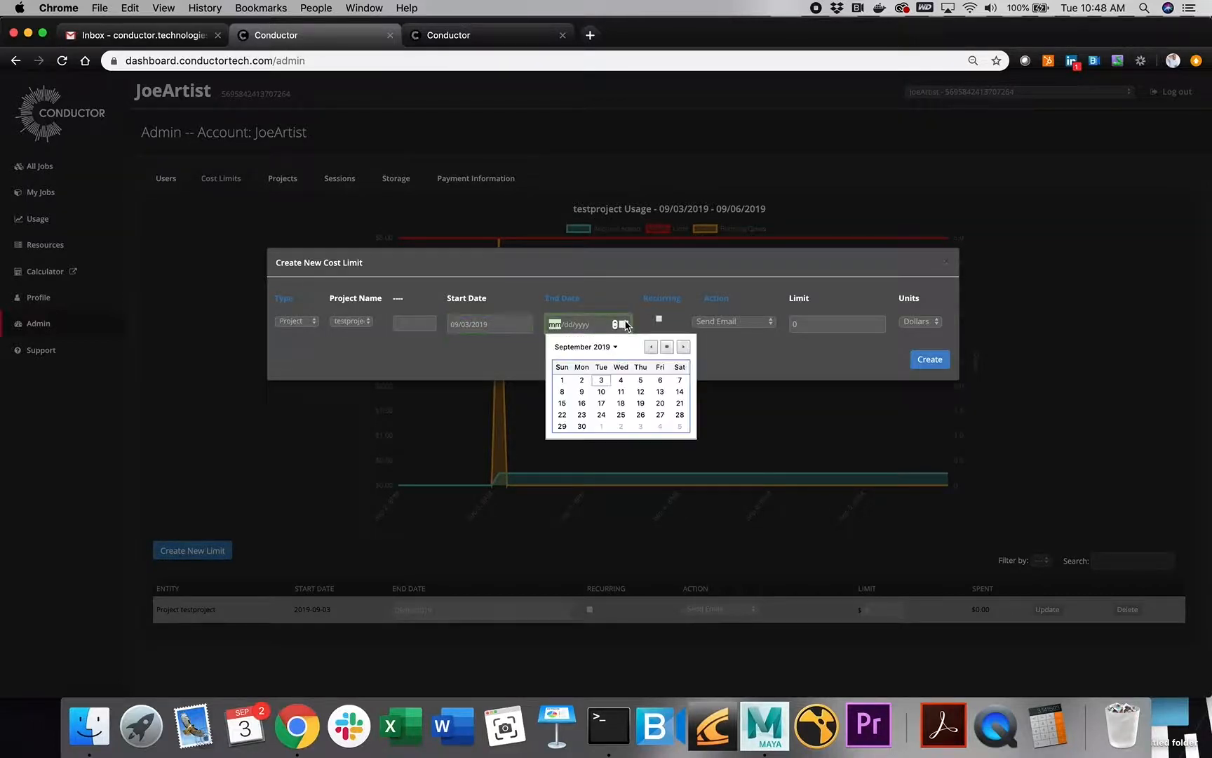
left_click(663, 381)
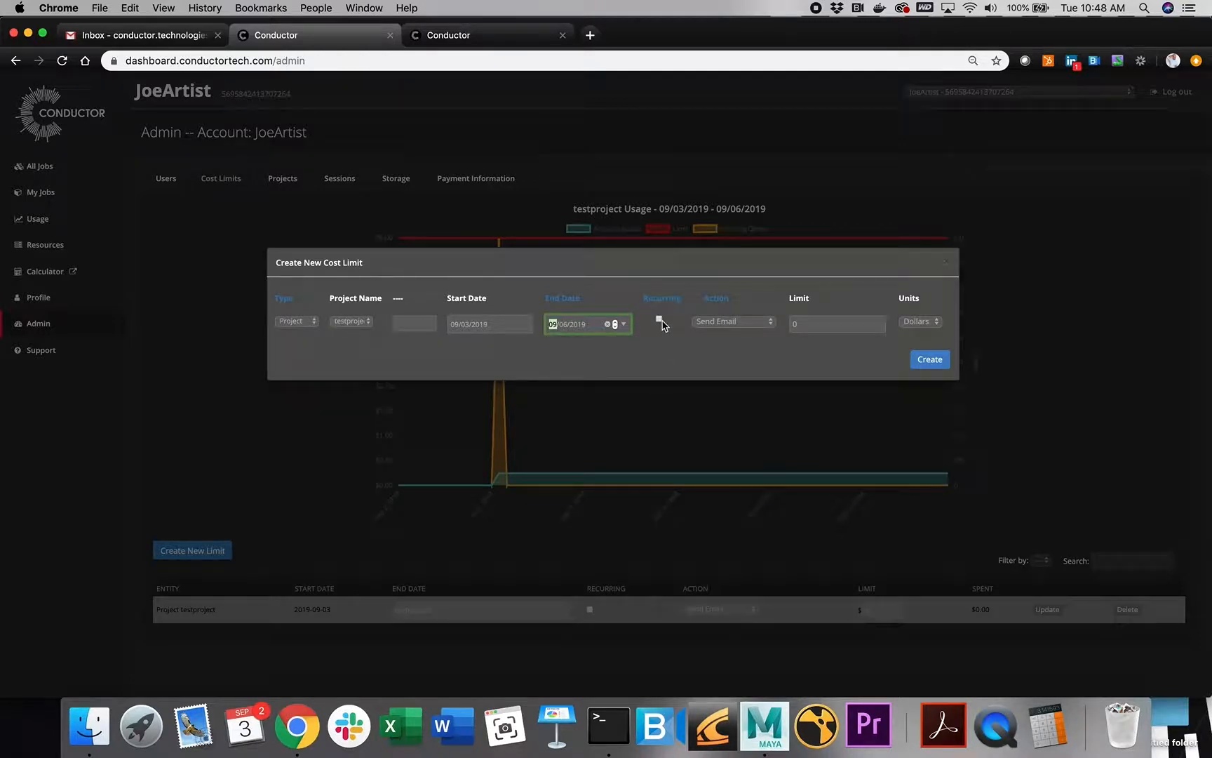
- Create the second limit with the Hold Pending Tasks action at 6 dollars and display its usage graph
left_click(730, 322)
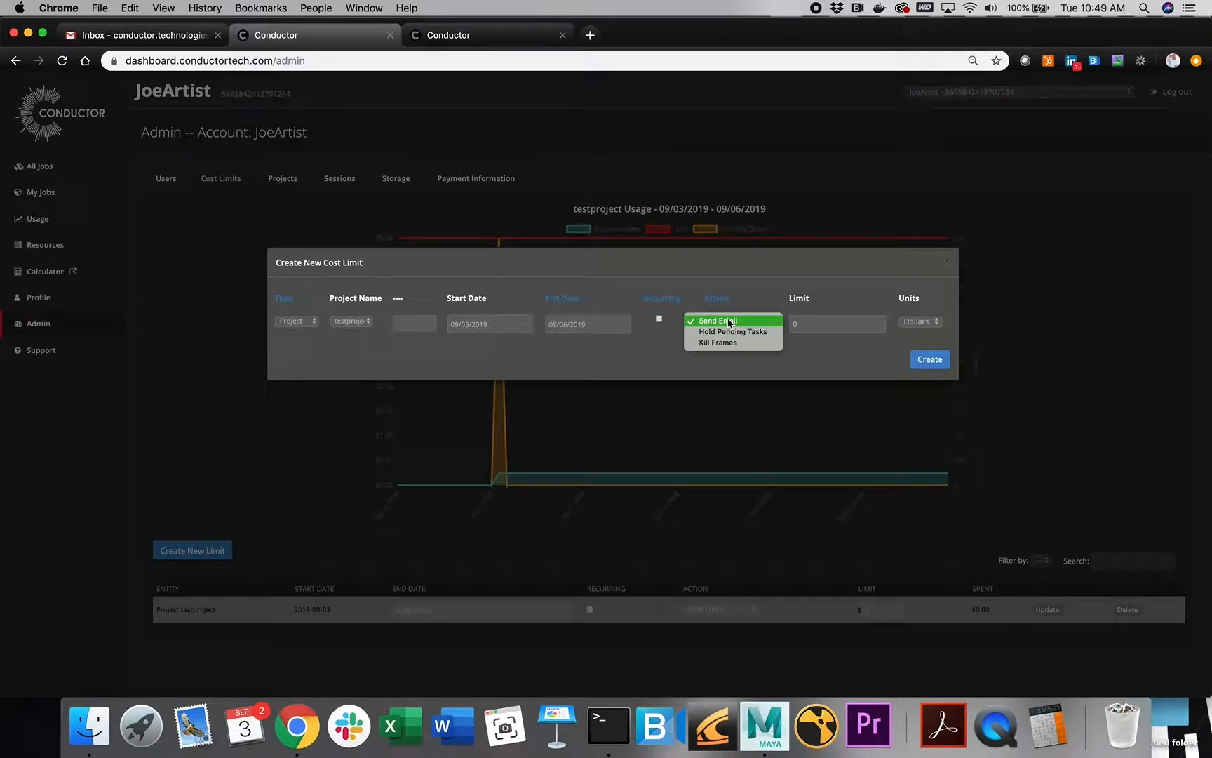
left_click(763, 332)
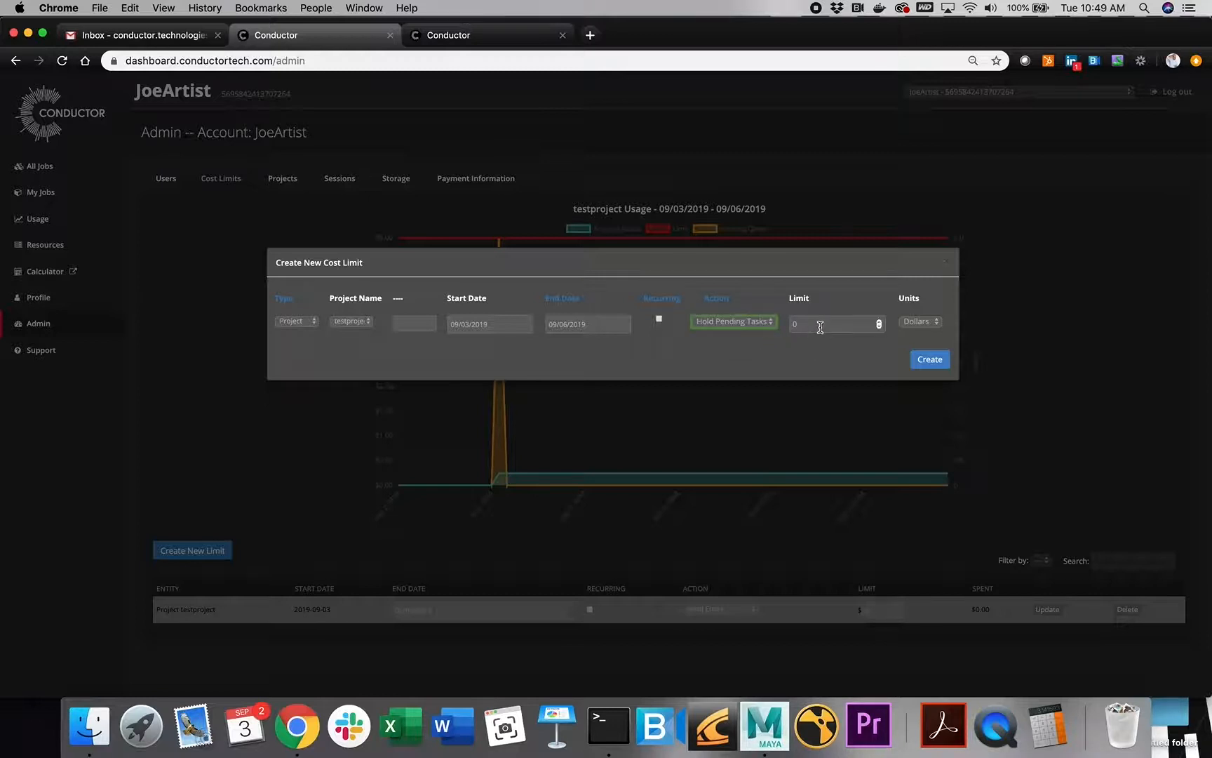
left_click(878, 321)
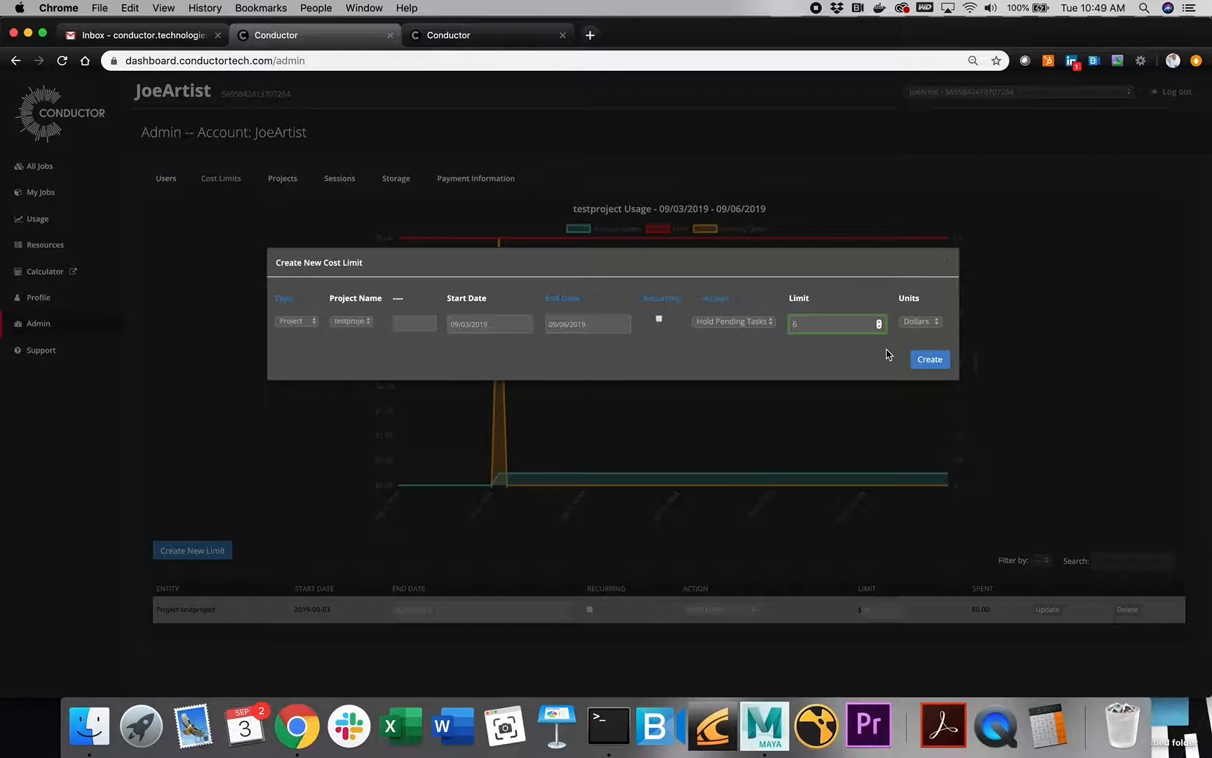
left_click(921, 360)
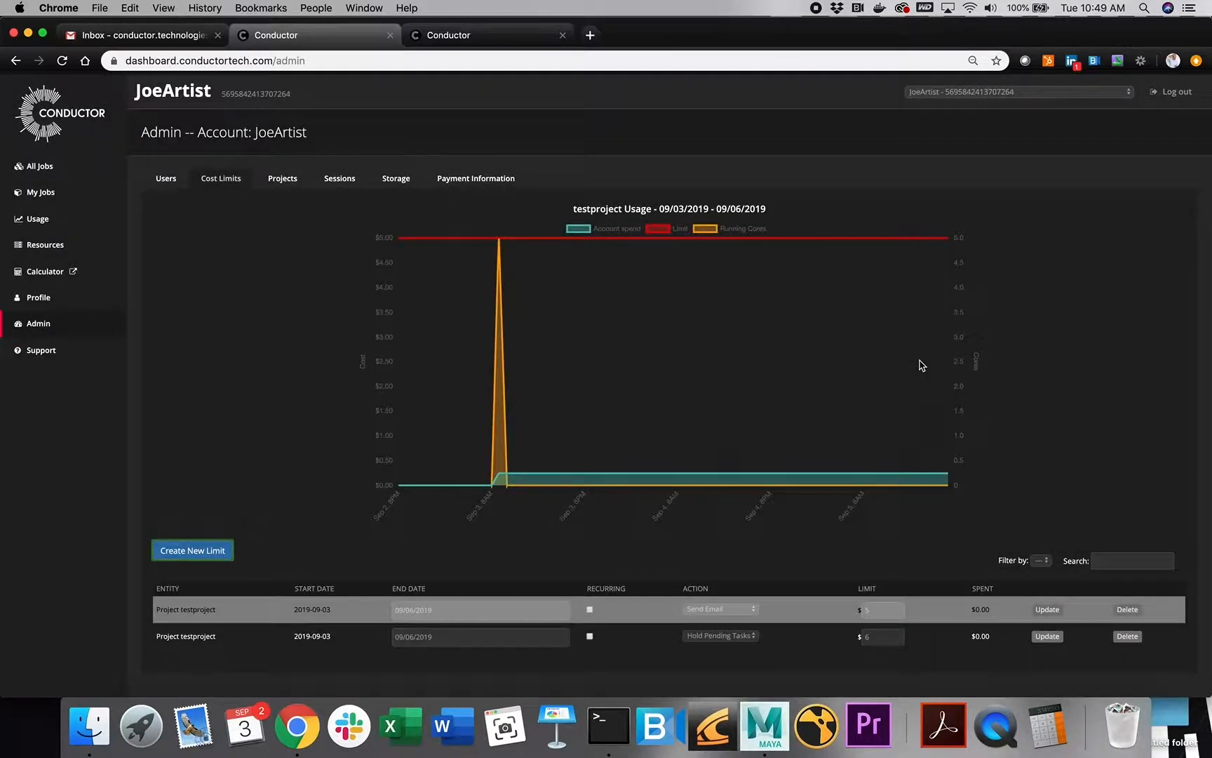
left_click(349, 642)
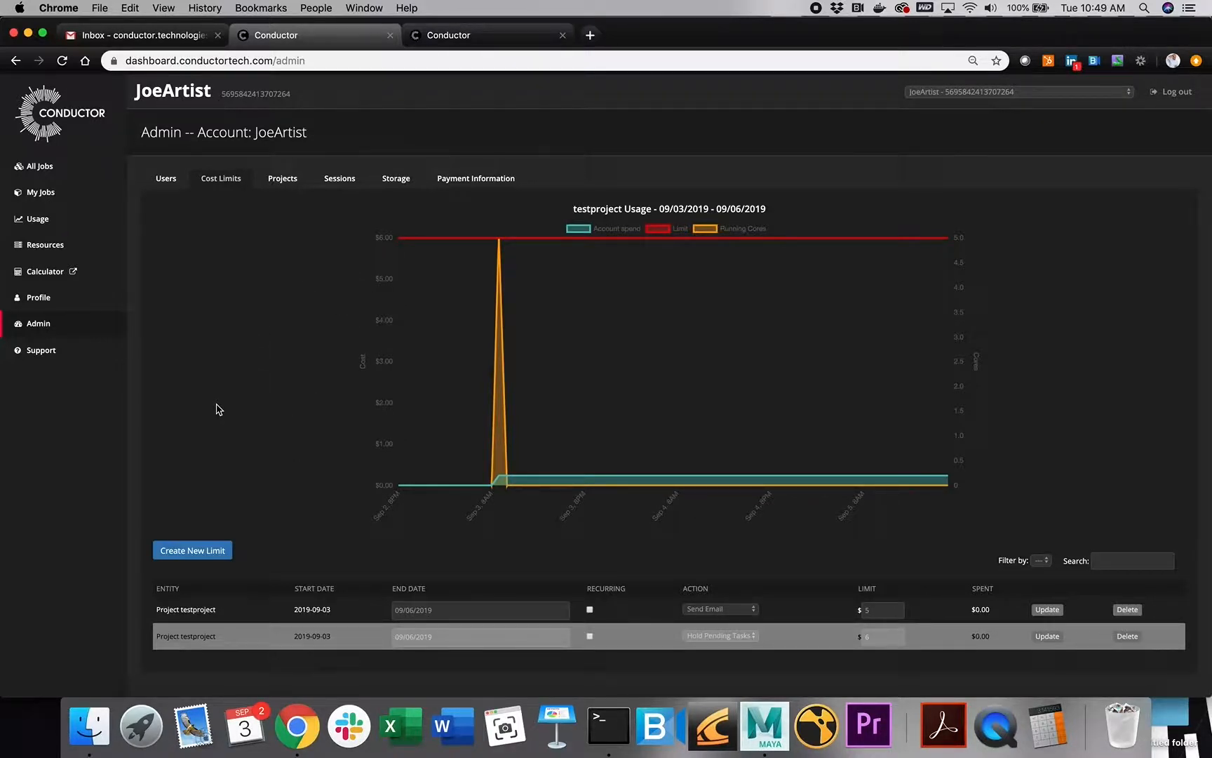
- Unhold job 00002 in the list of all jobs
left_click(38, 169)
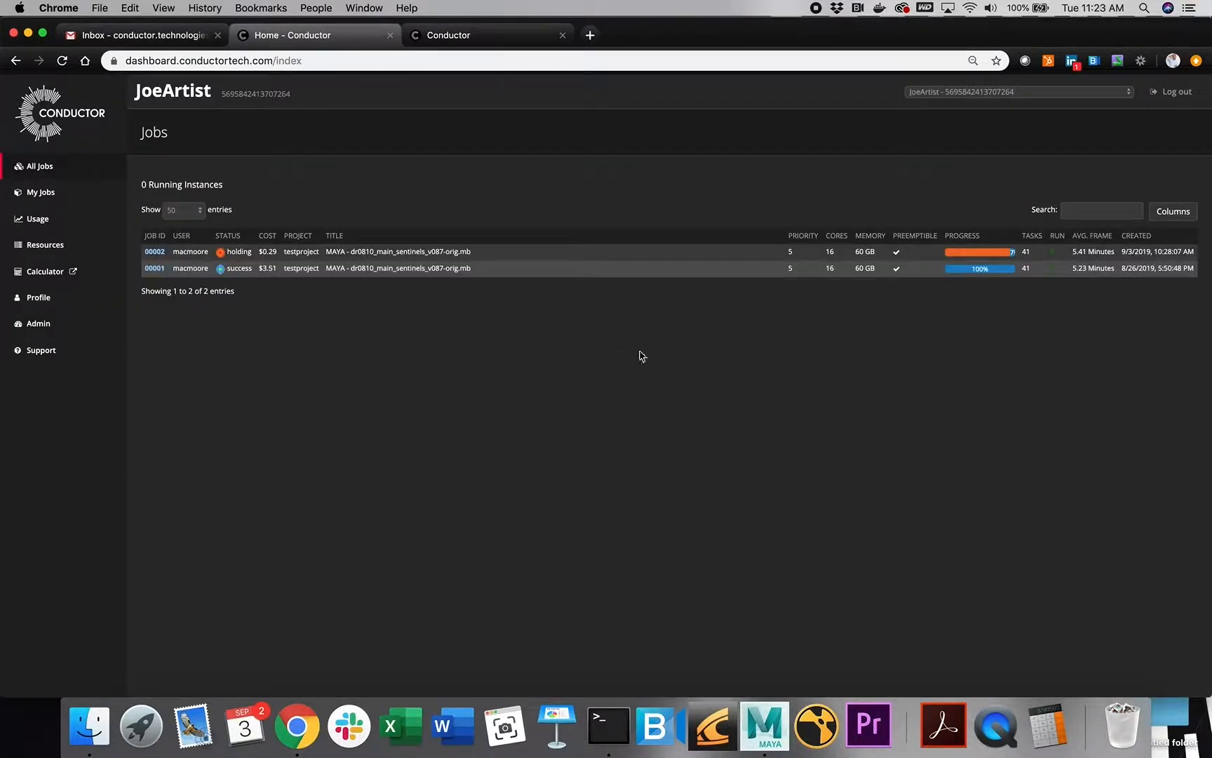
left_click(690, 257)
right_click(688, 256)
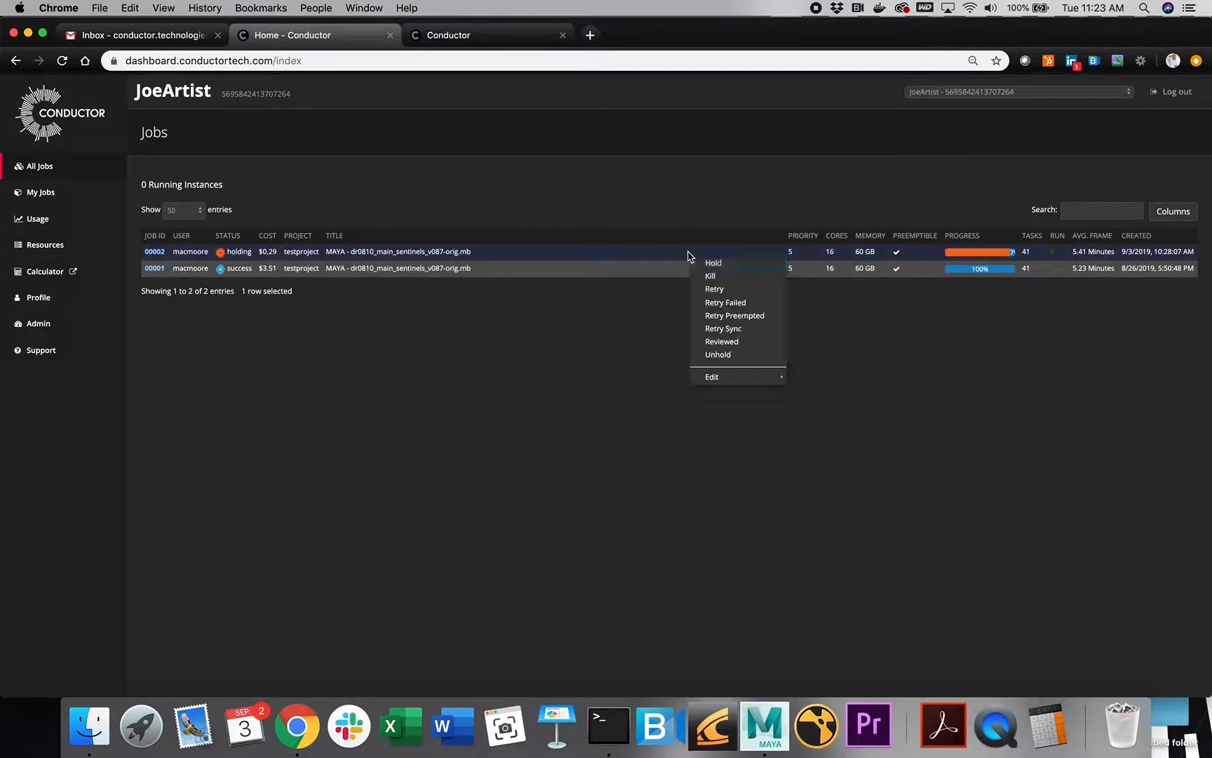
left_click(731, 356)
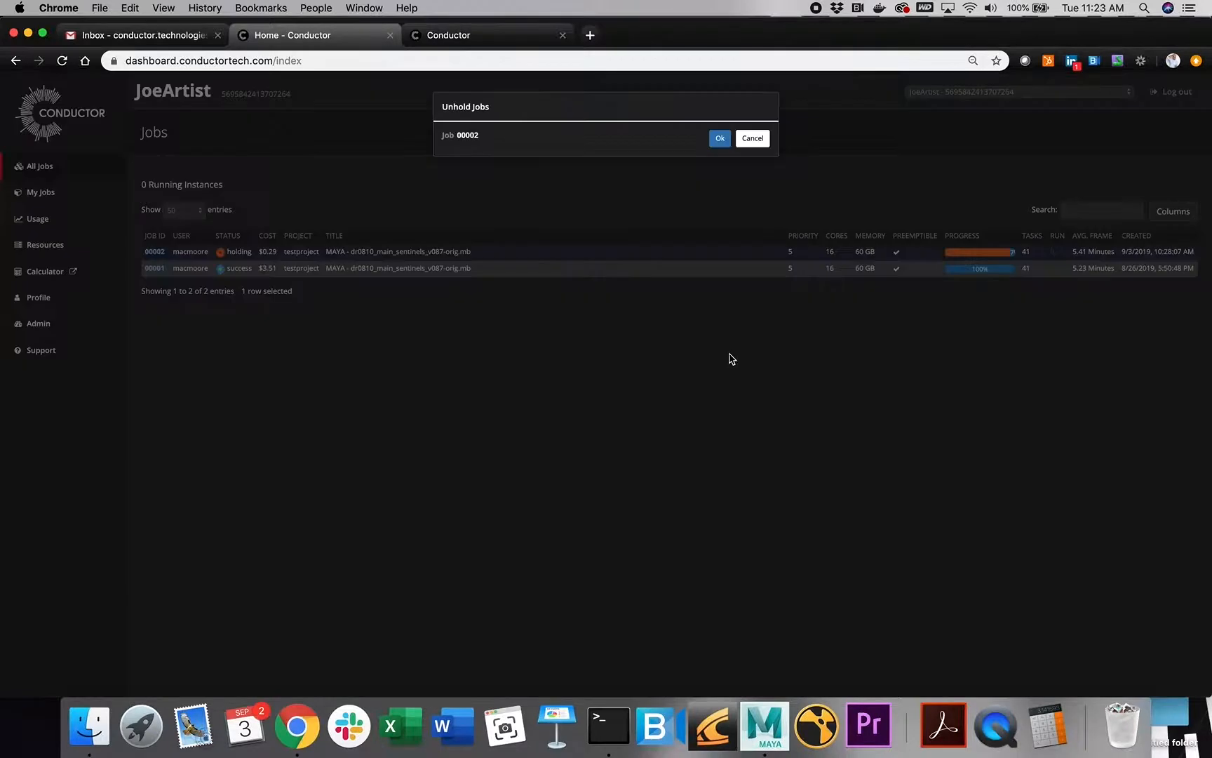
left_click(719, 139)
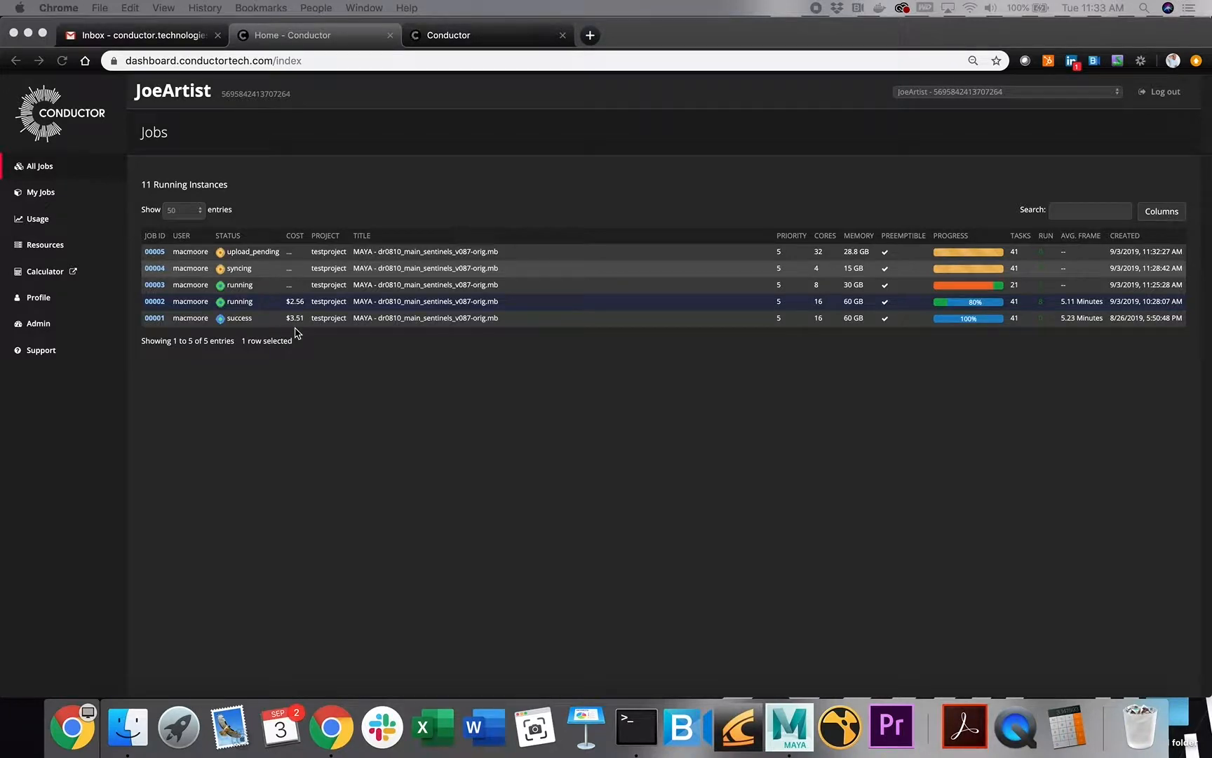
- Check testproject's spending against its two cost limits in the account administration
left_click(38, 327)
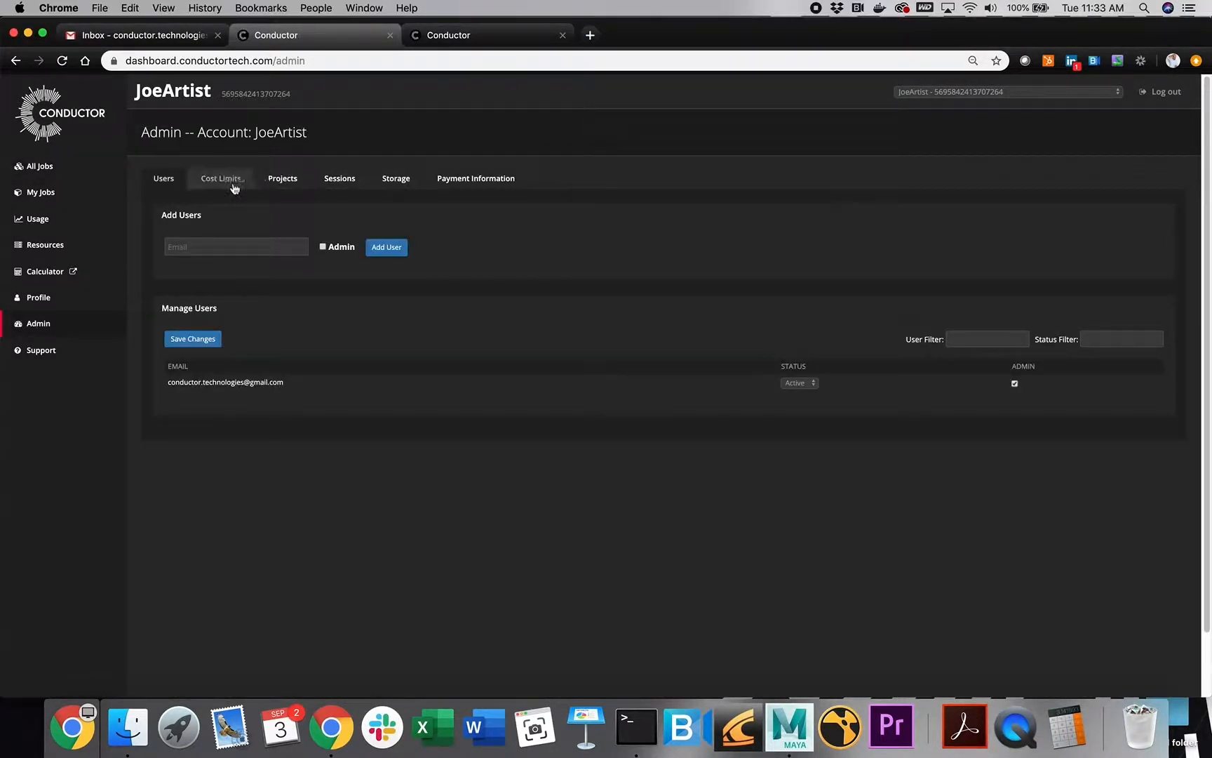
left_click(224, 179)
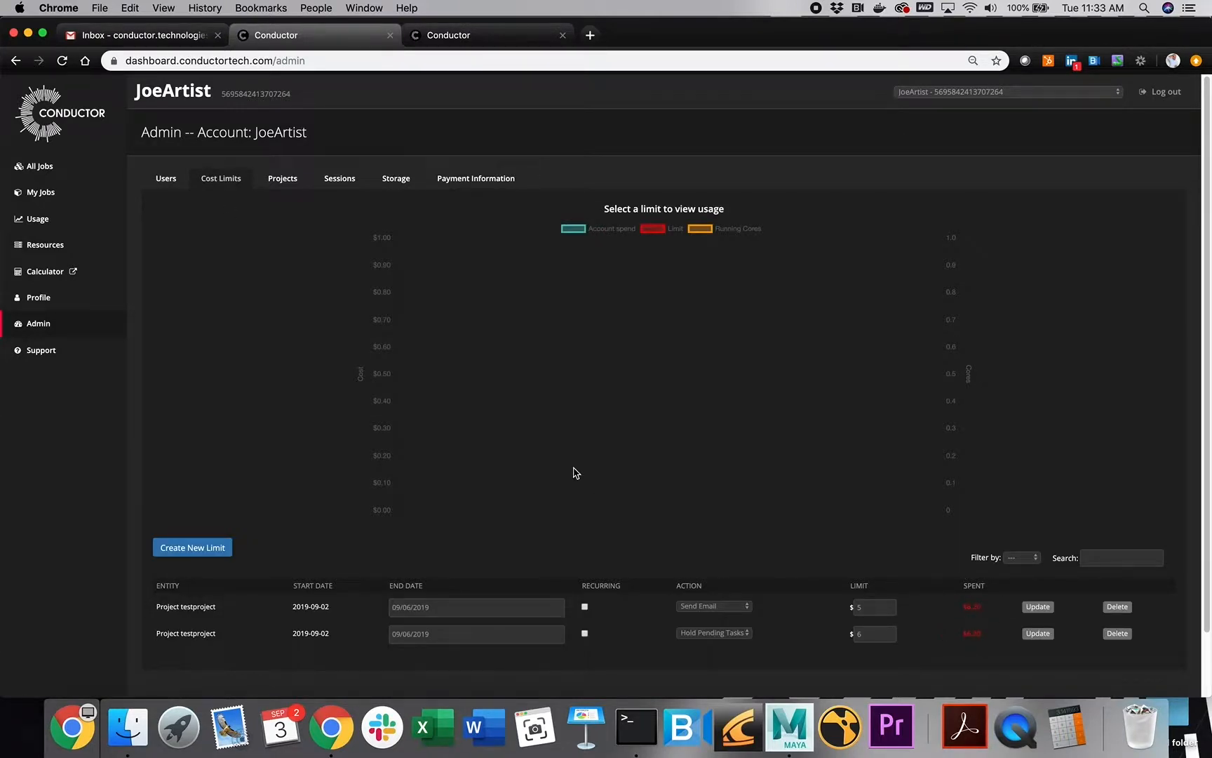
- Switch to Gmail, refresh the inbox and read the Cost Limit Breached email for testproject
left_click(177, 40)
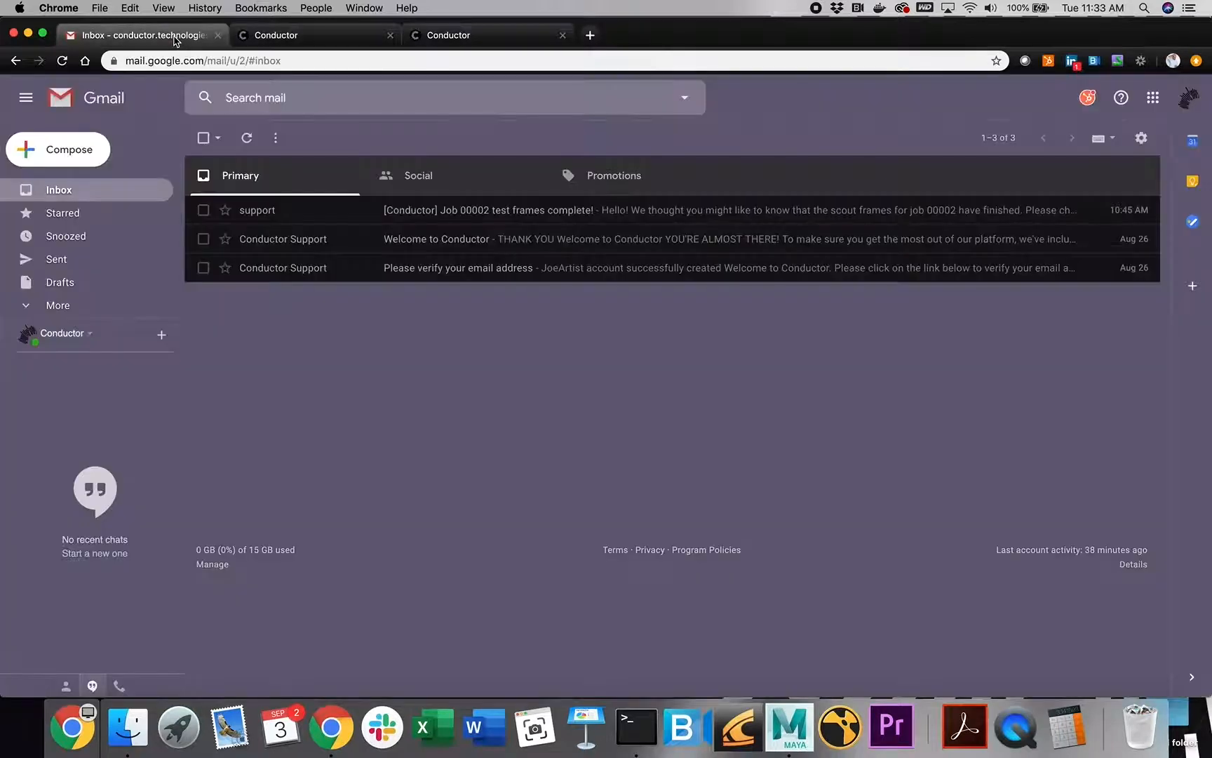
left_click(246, 138)
left_click(551, 239)
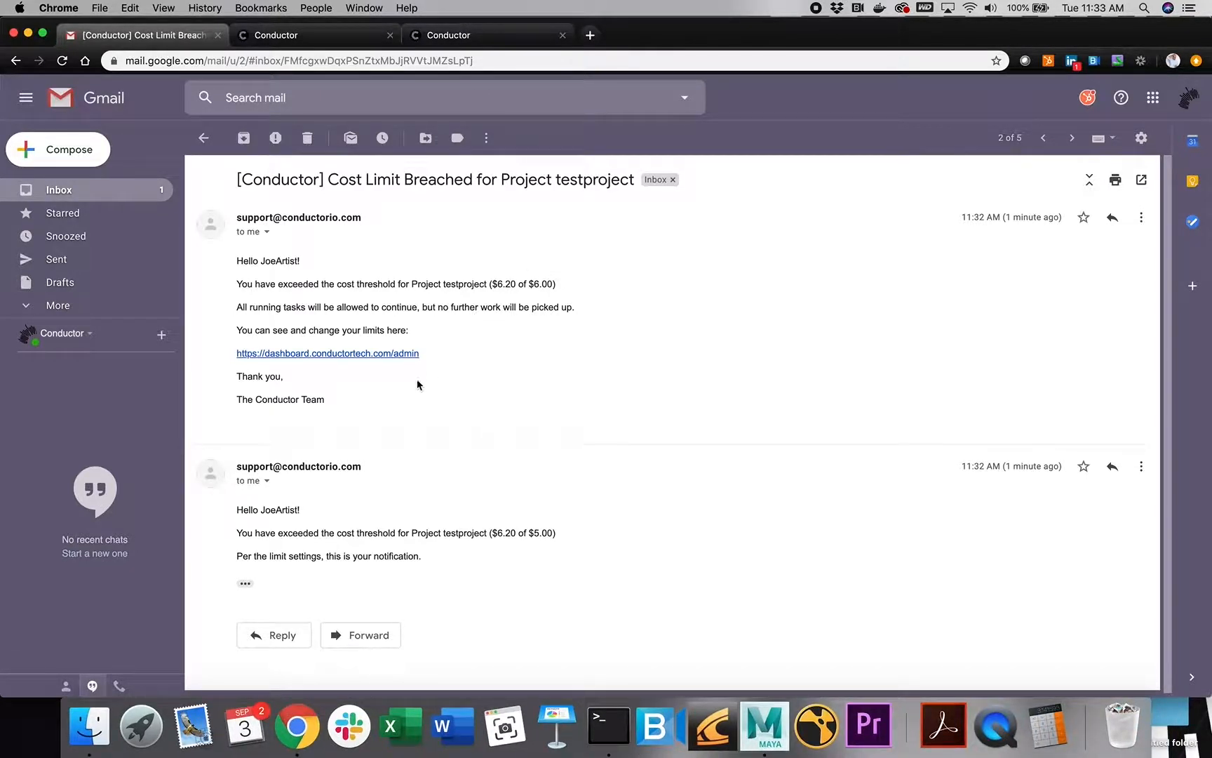
- Follow the email's dashboard link and view the account's cost limits
left_click(362, 355)
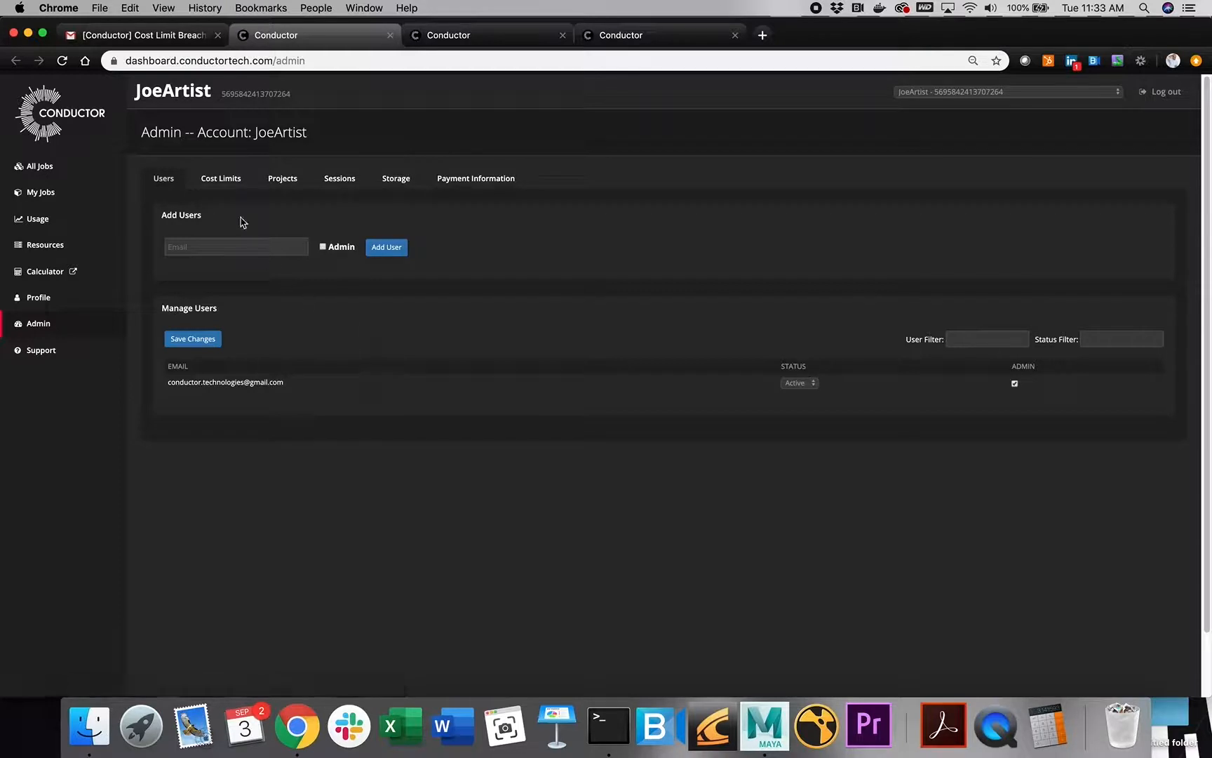
left_click(223, 179)
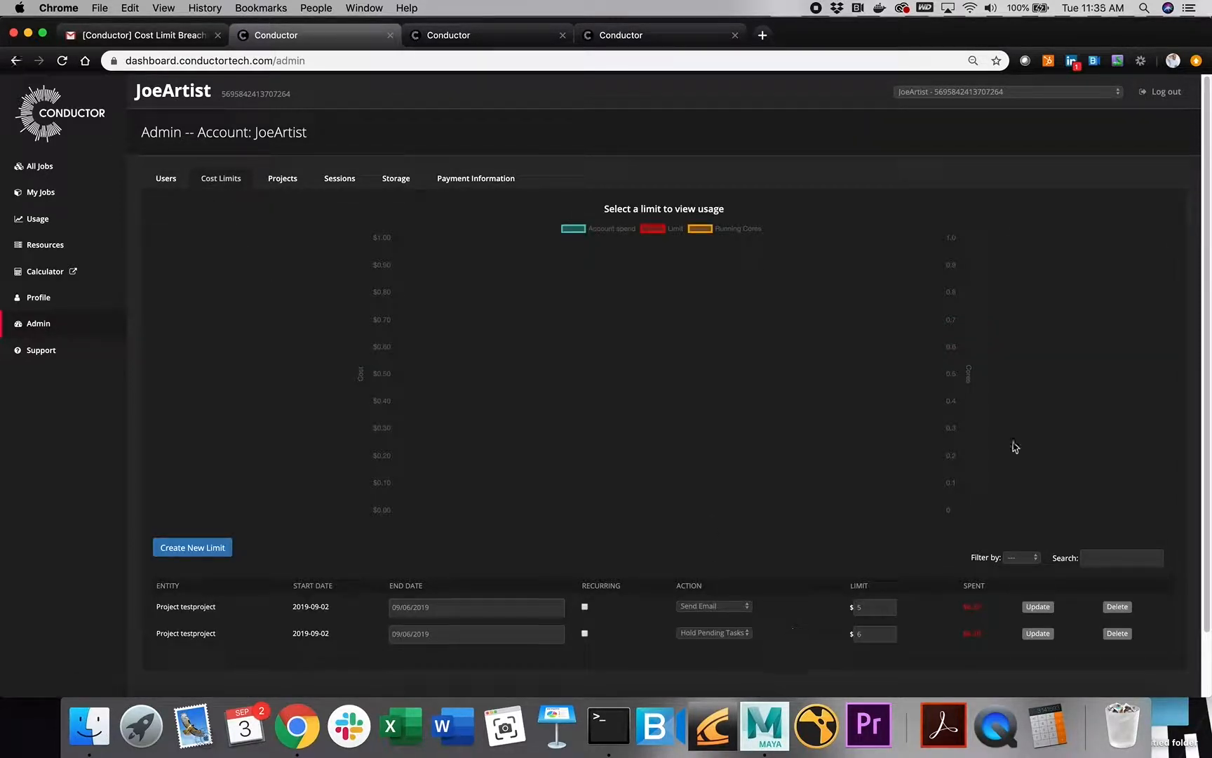
- Open the details of job 00004 from the list of all jobs to examine its task statuses
left_click(26, 167)
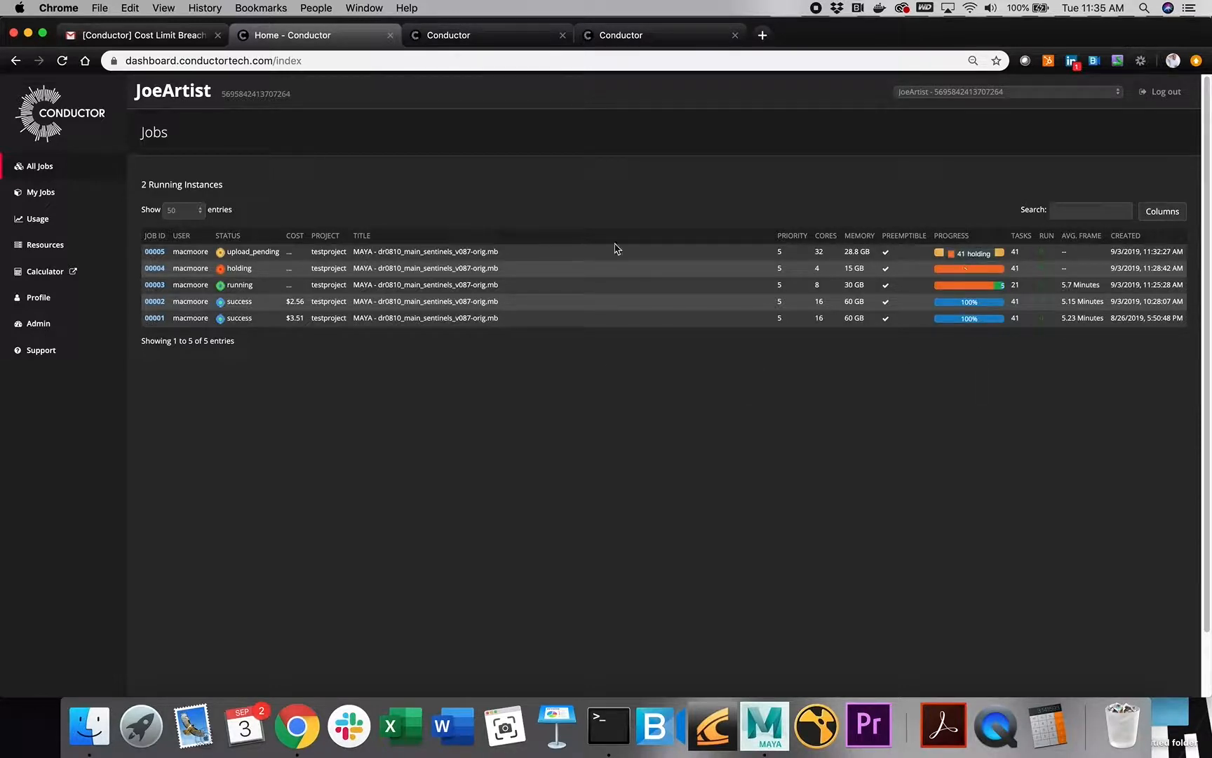
left_click(155, 270)
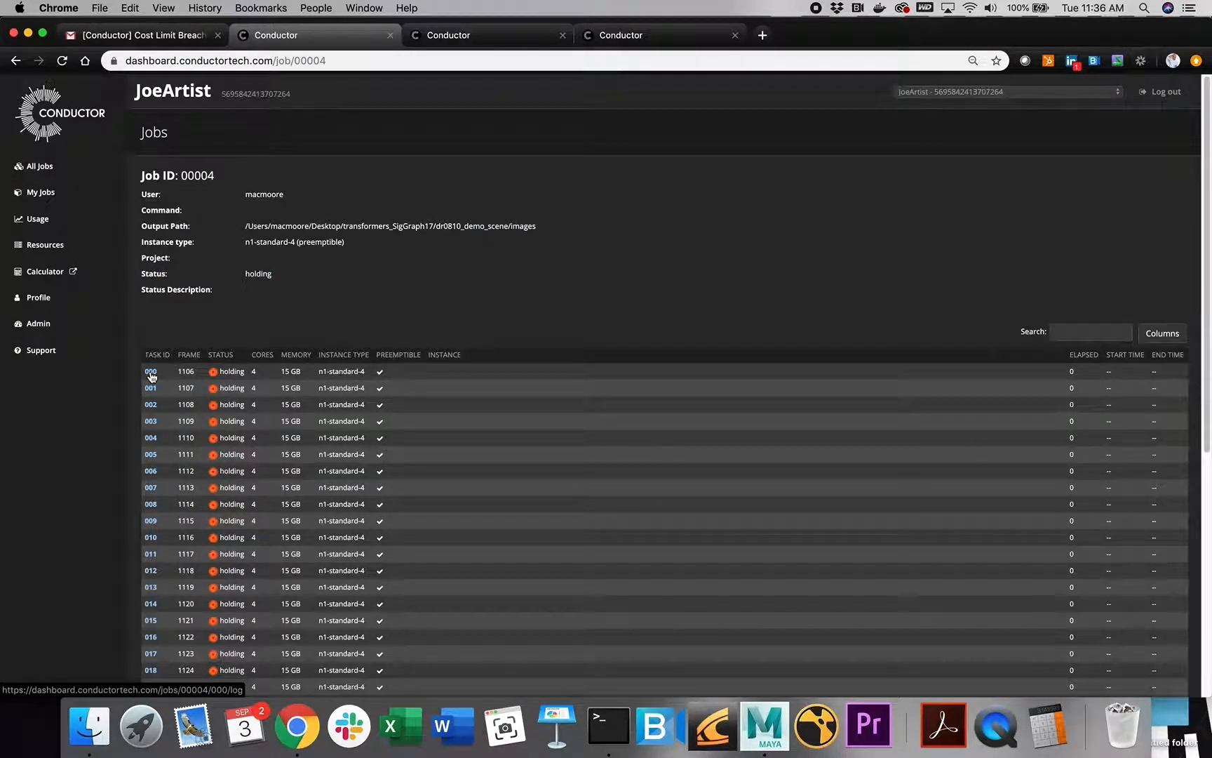
- Open the log page of task 000 in job 00004 and read its status description
scroll(150, 377, "down", 10)
scroll(151, 364, "up", 9)
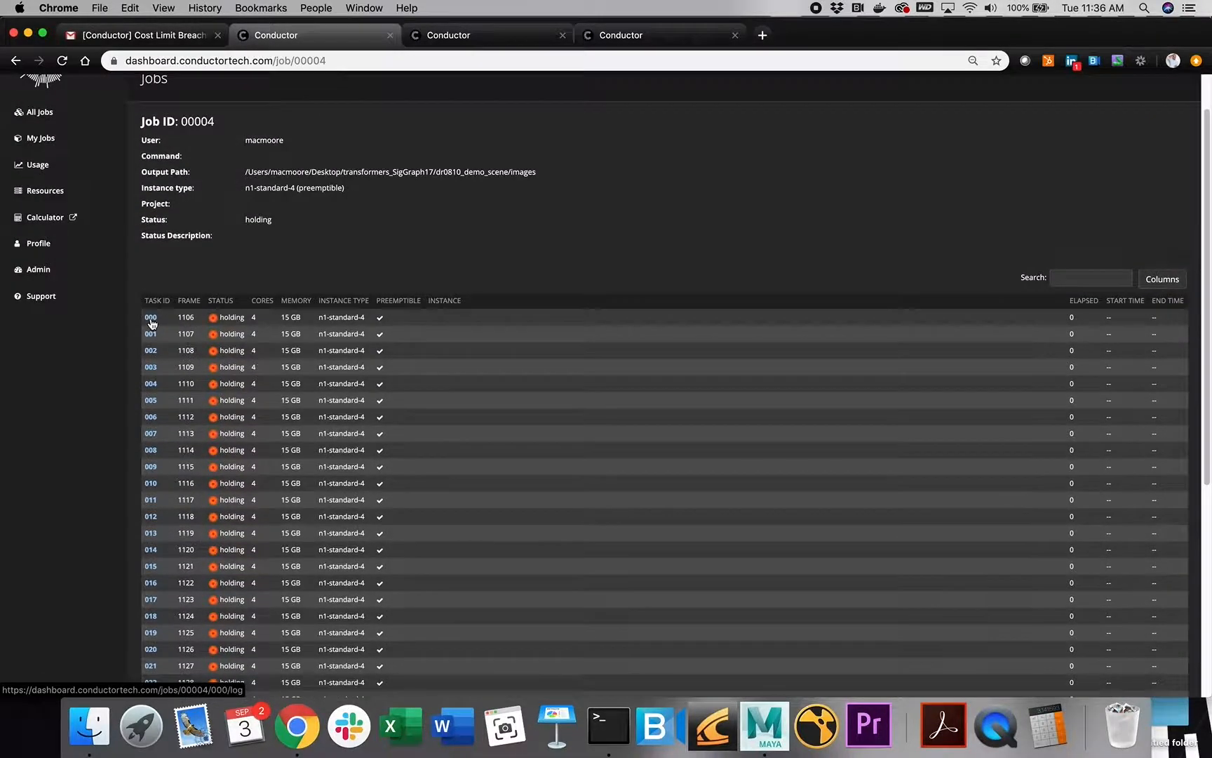
left_click(151, 319)
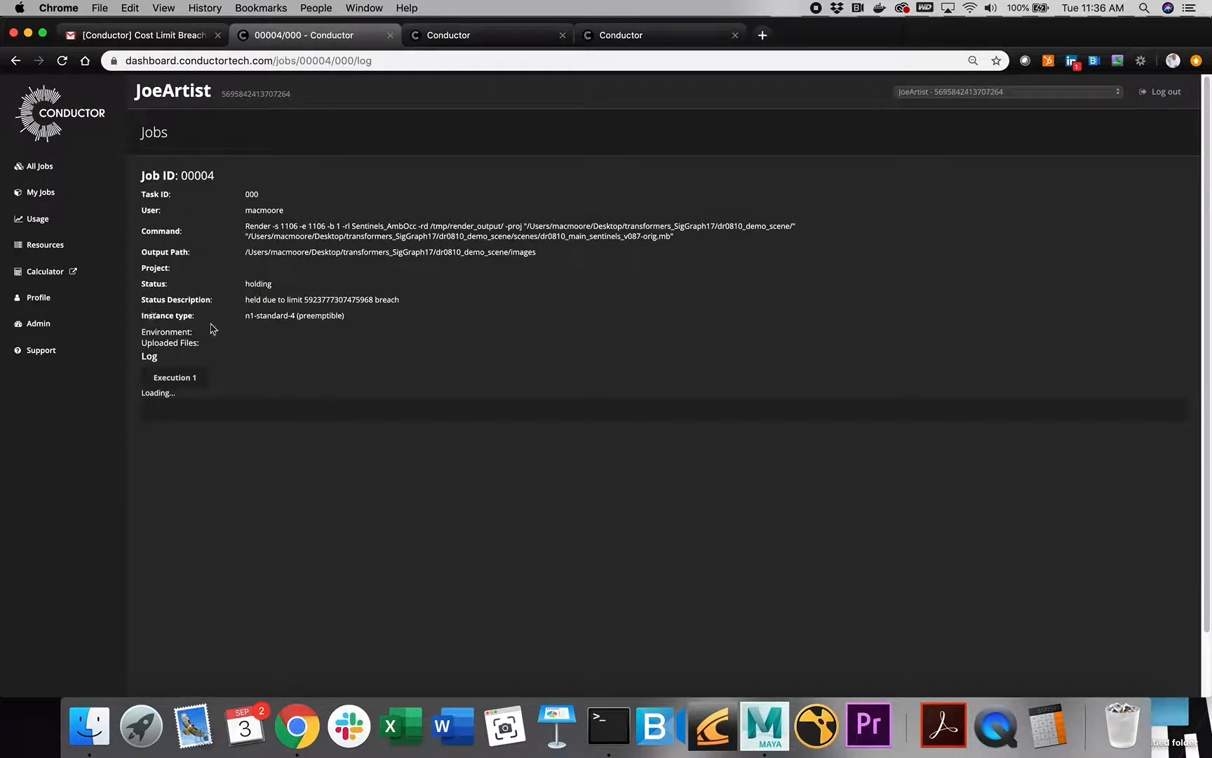
triple_click(351, 297)
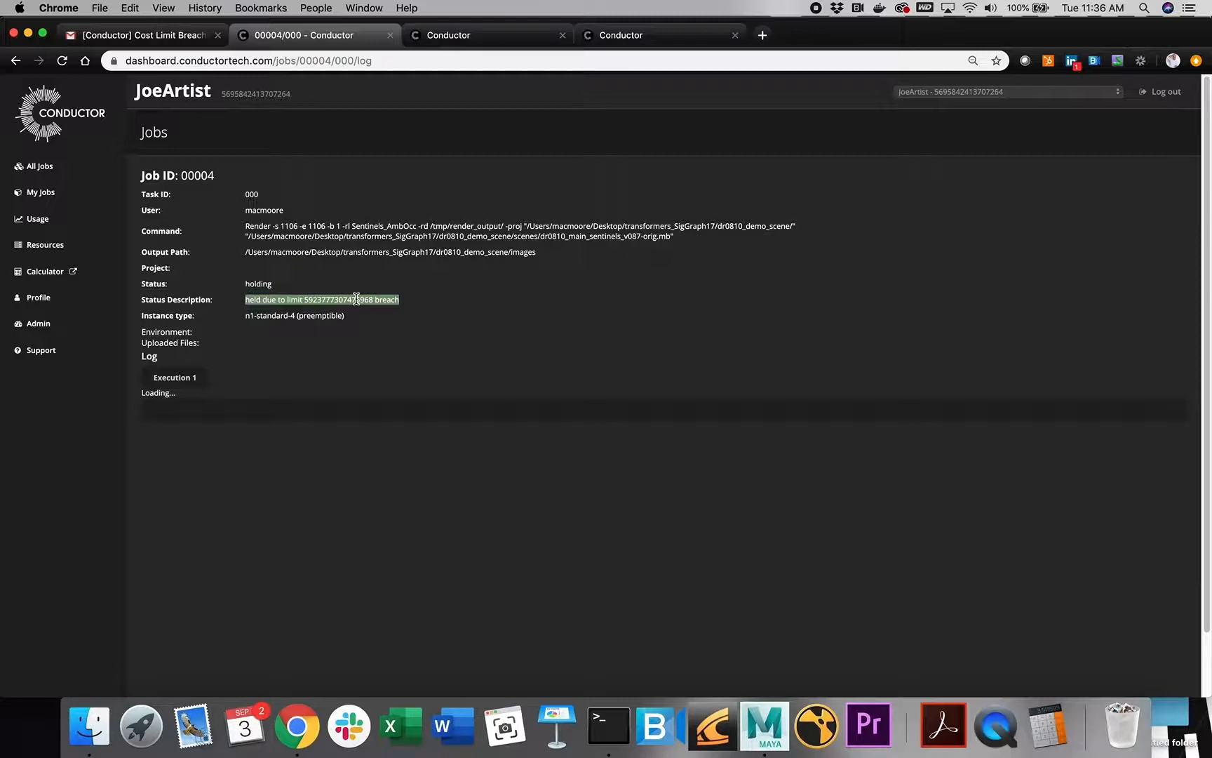
left_click(429, 301)
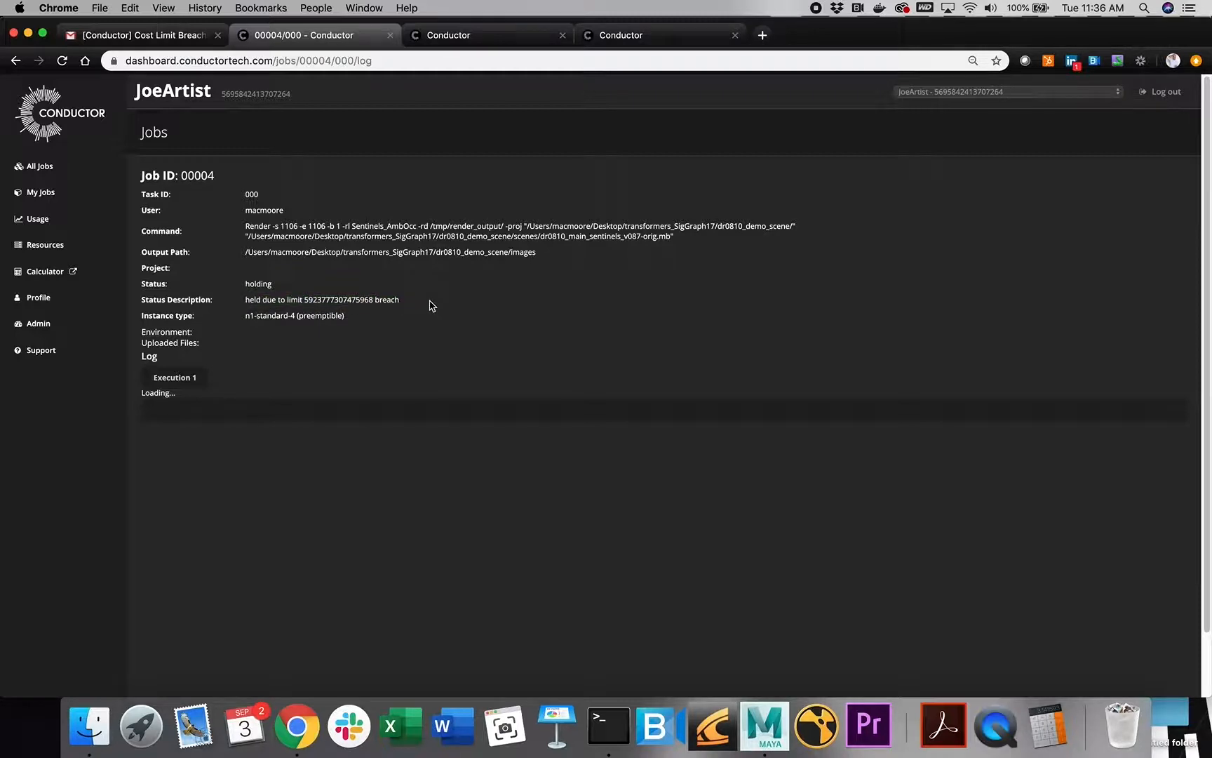
- Open job 00003 from the list of all jobs and examine its task statuses
left_click(39, 169)
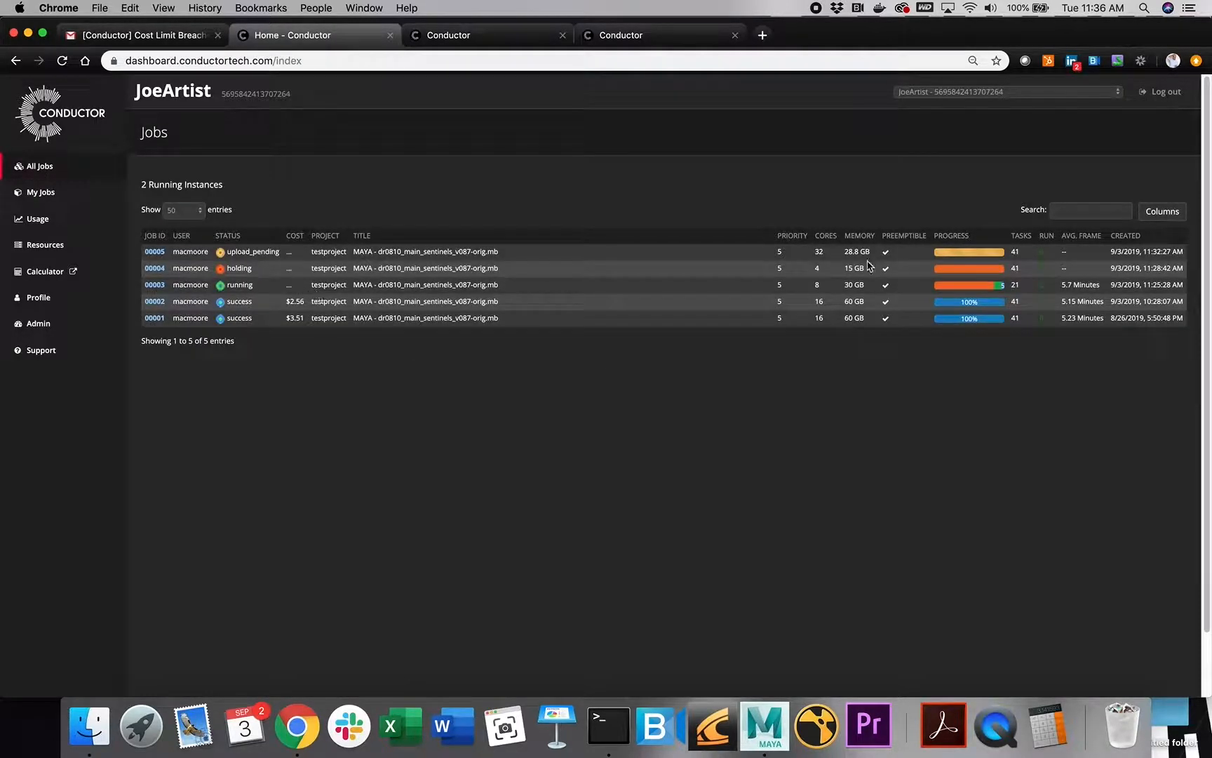
left_click(155, 288)
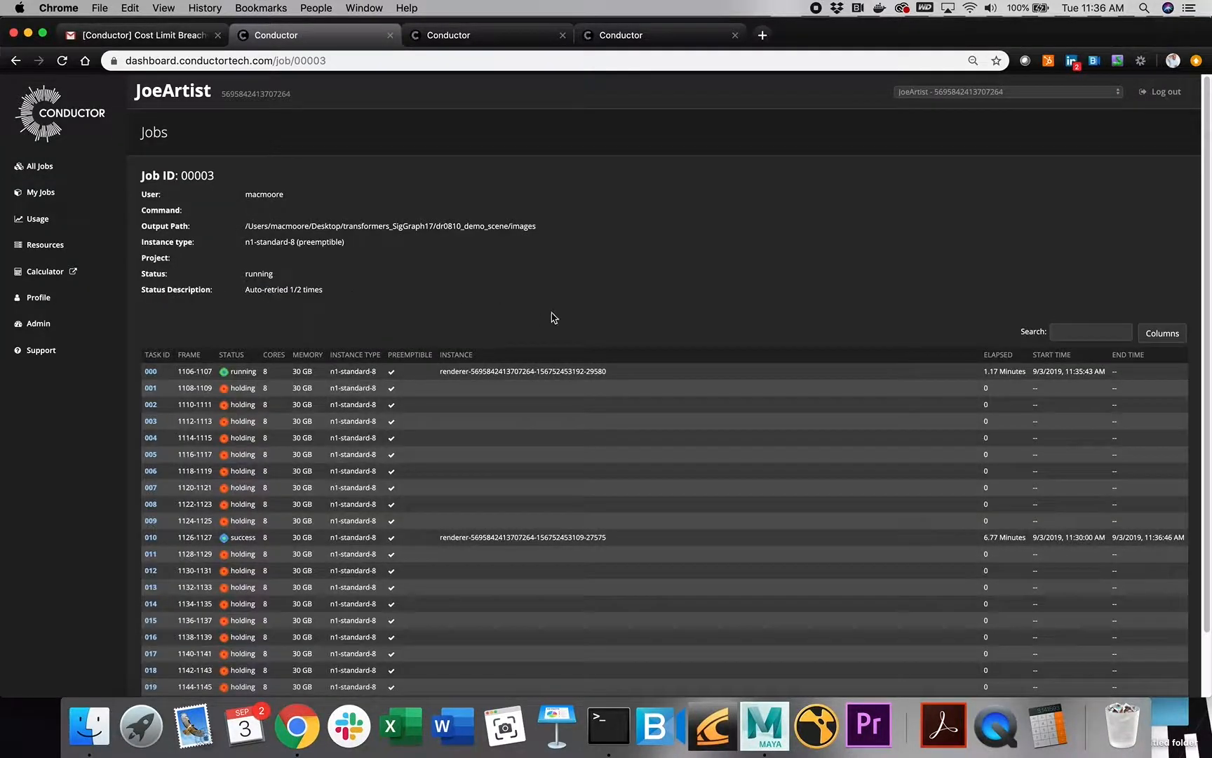
scroll(550, 317, "down", 3)
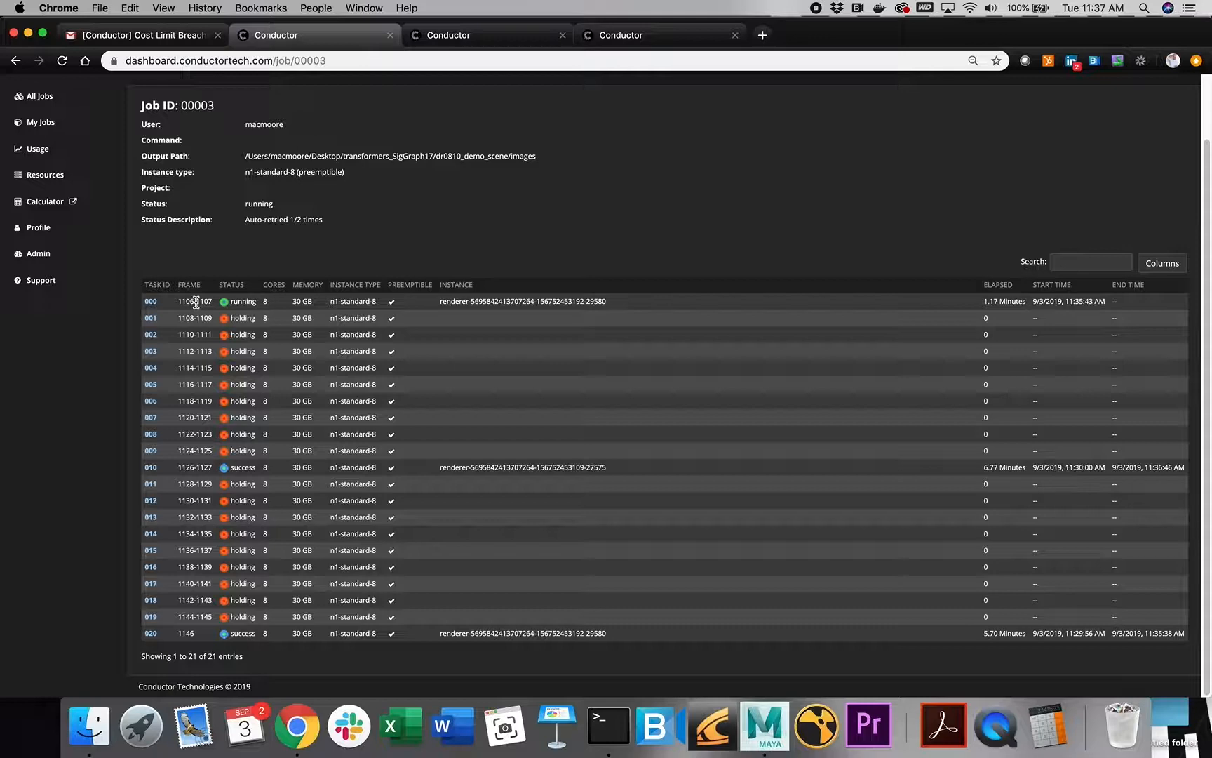
scroll(195, 302, "up", 2)
- Review the account's cost limits in the administration area, then return to the Cost Limit Breached email in Gmail
left_click(32, 168)
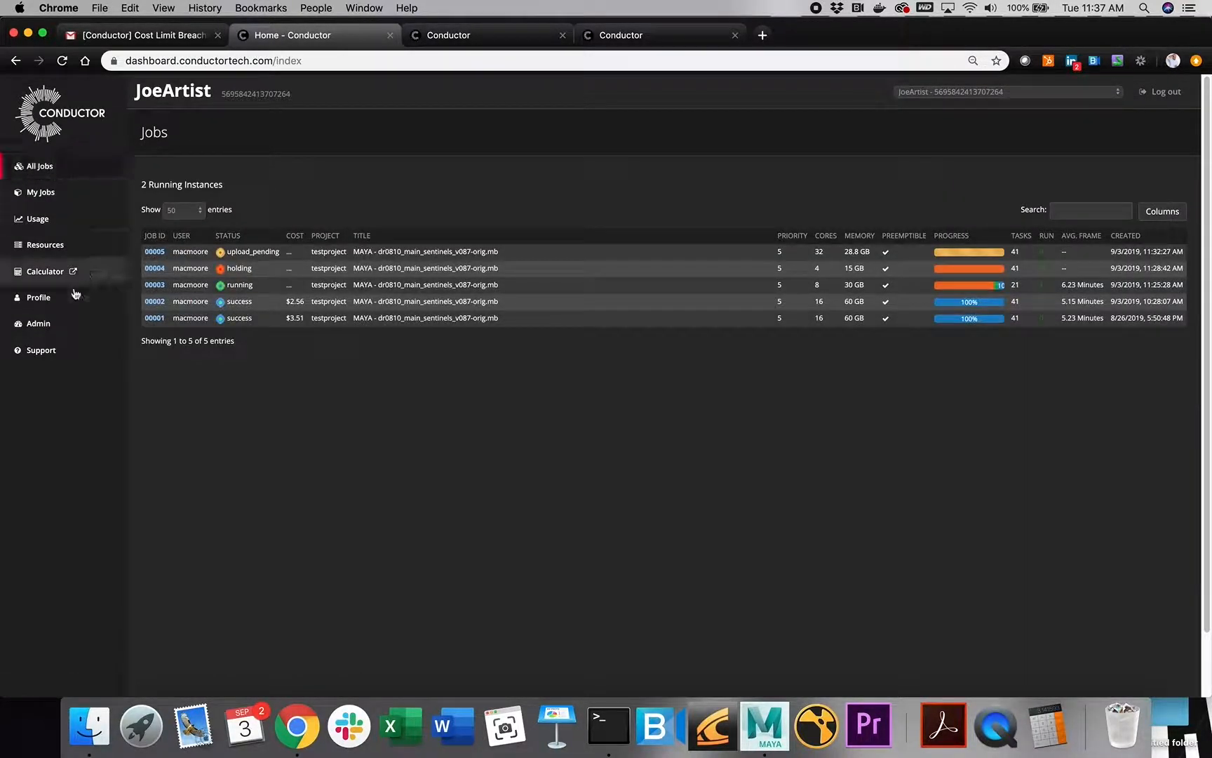
left_click(38, 326)
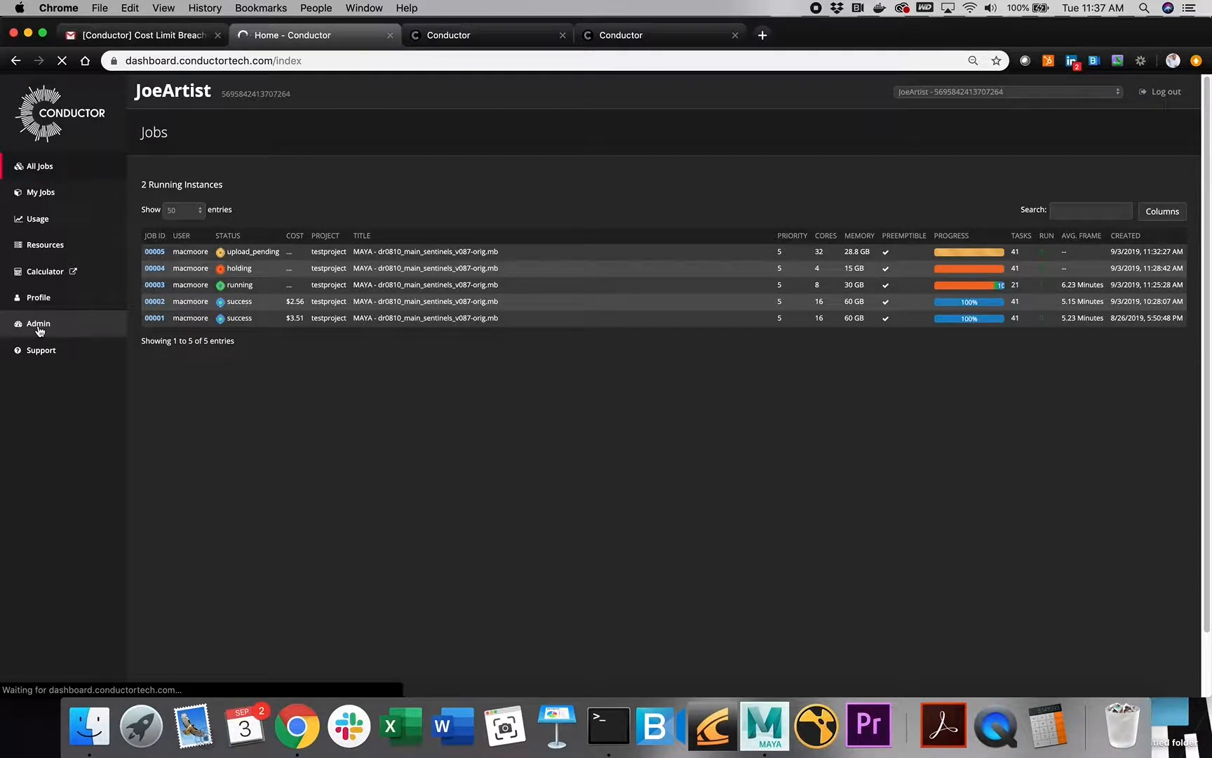
left_click(222, 183)
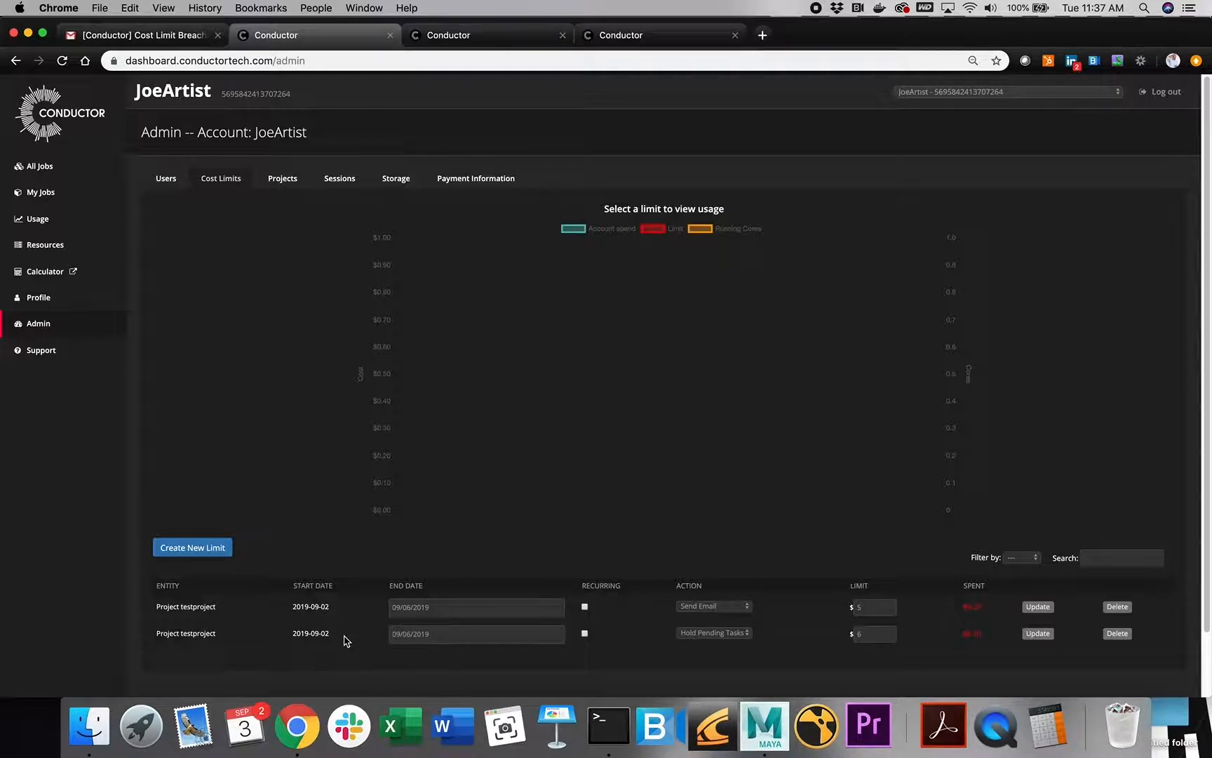
left_click(179, 36)
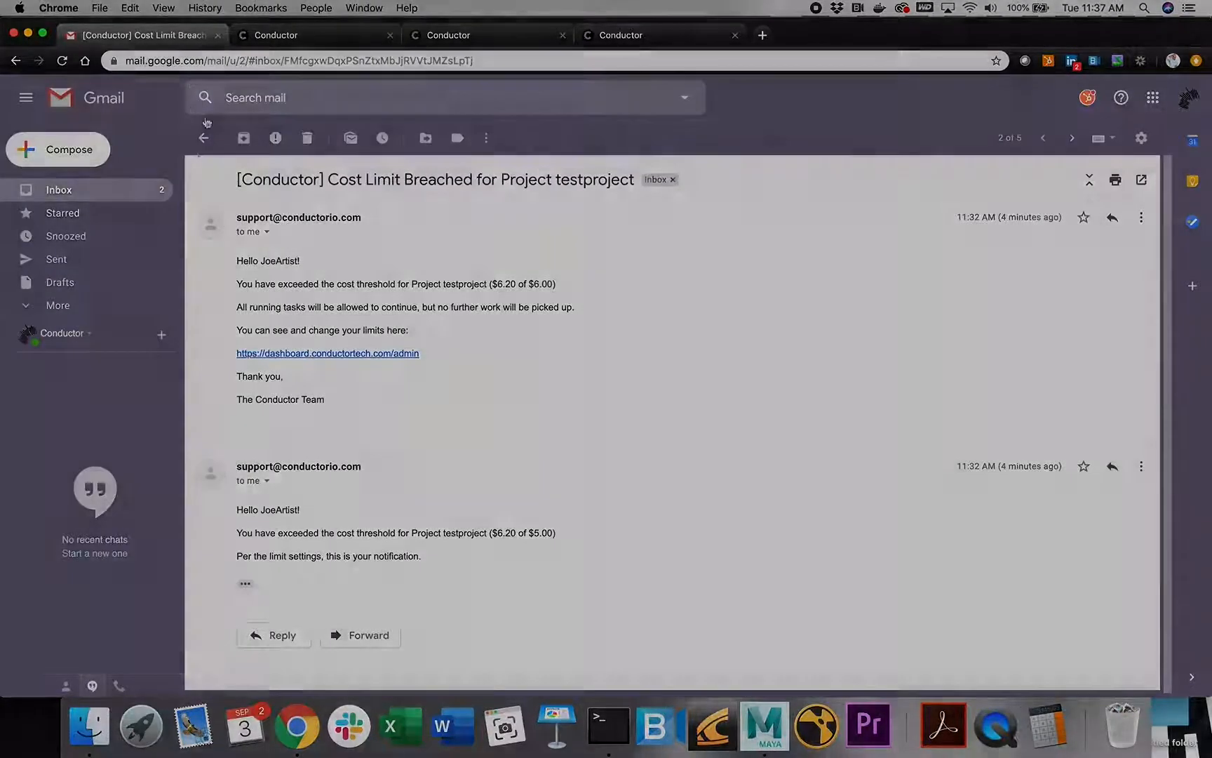